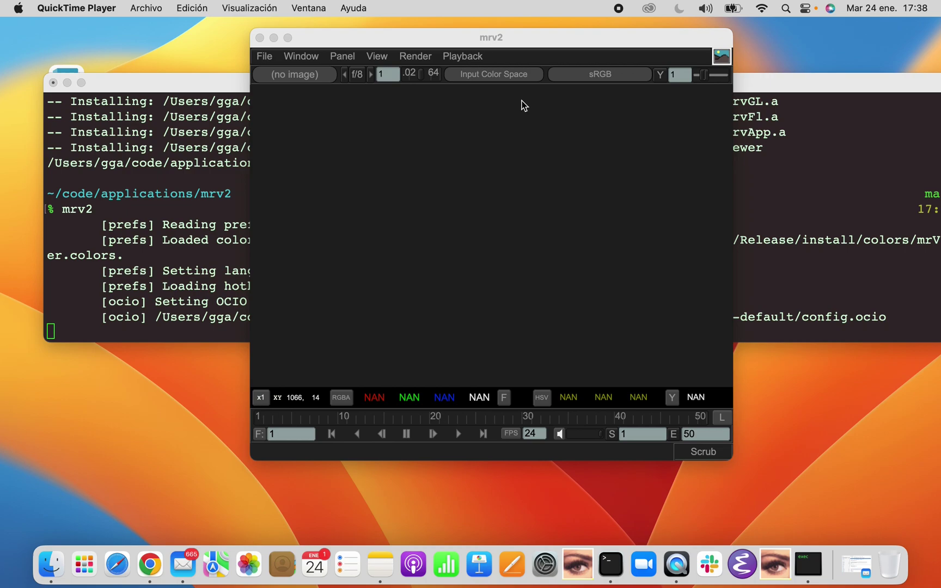
left_click(316, 52)
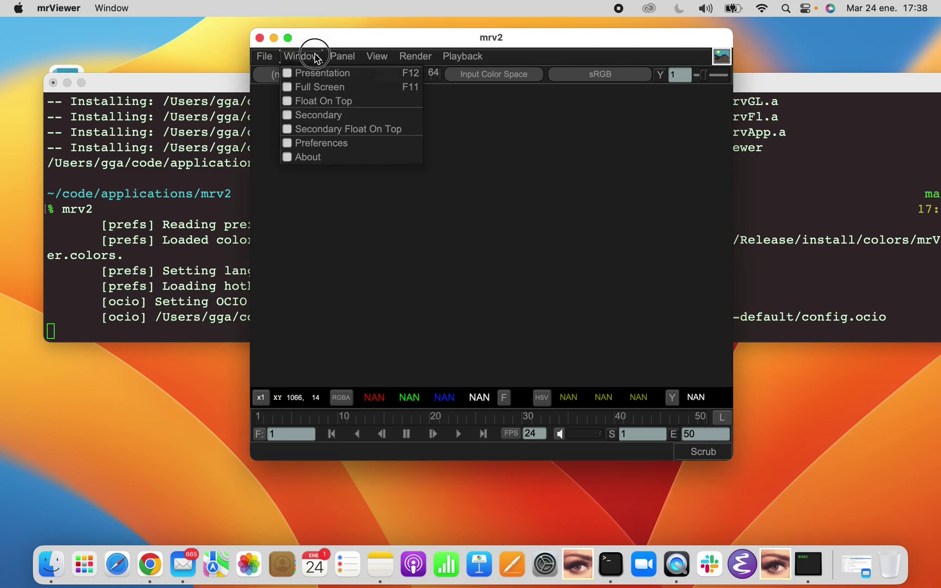
left_click(278, 53)
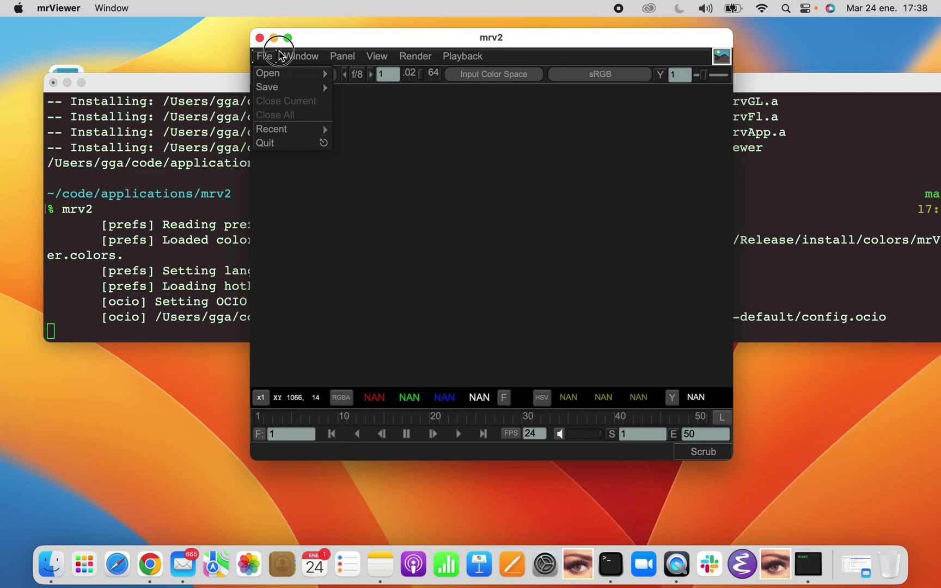
left_click(368, 25)
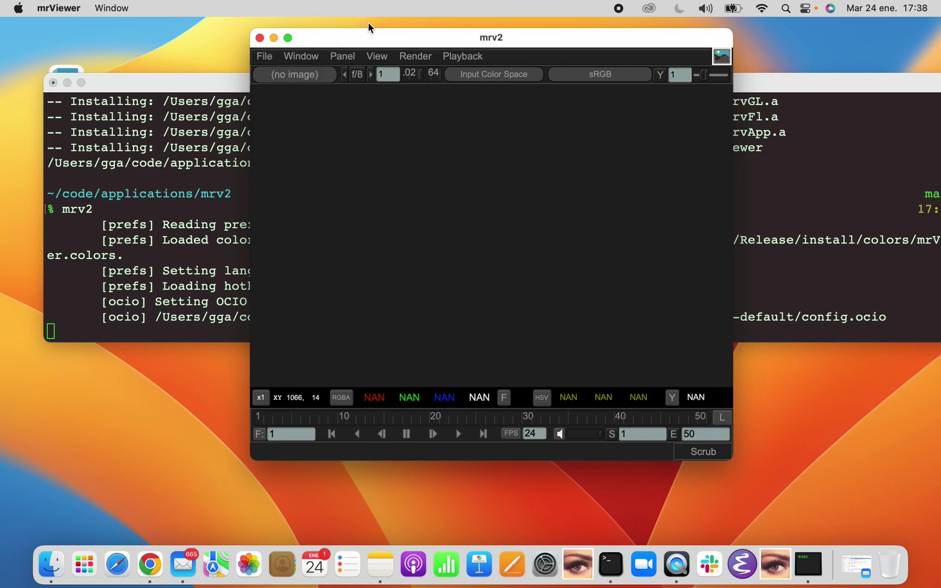
Start loading a movie or sequence and browse to the Movies folder through the favorites.
left_click(267, 56)
mouse_move(270, 68)
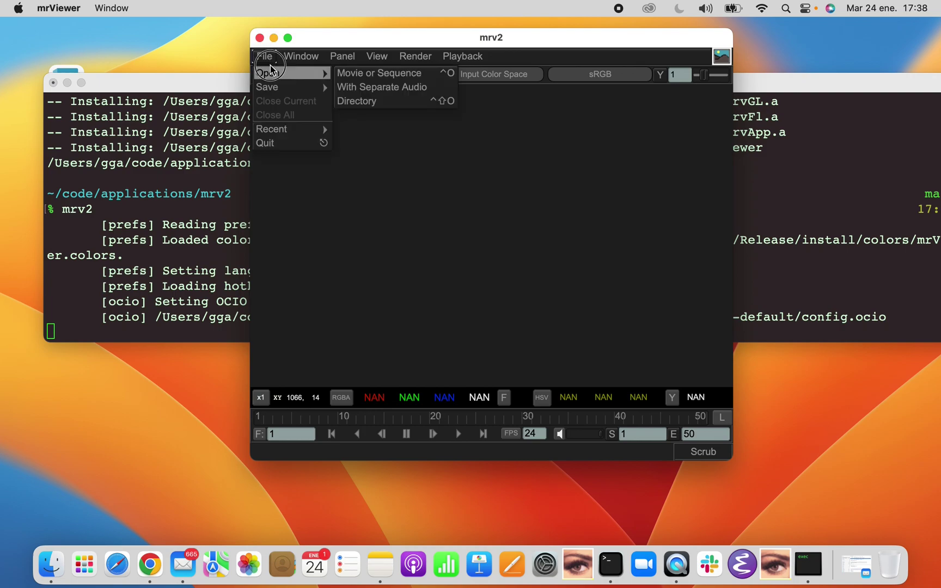
left_click(359, 75)
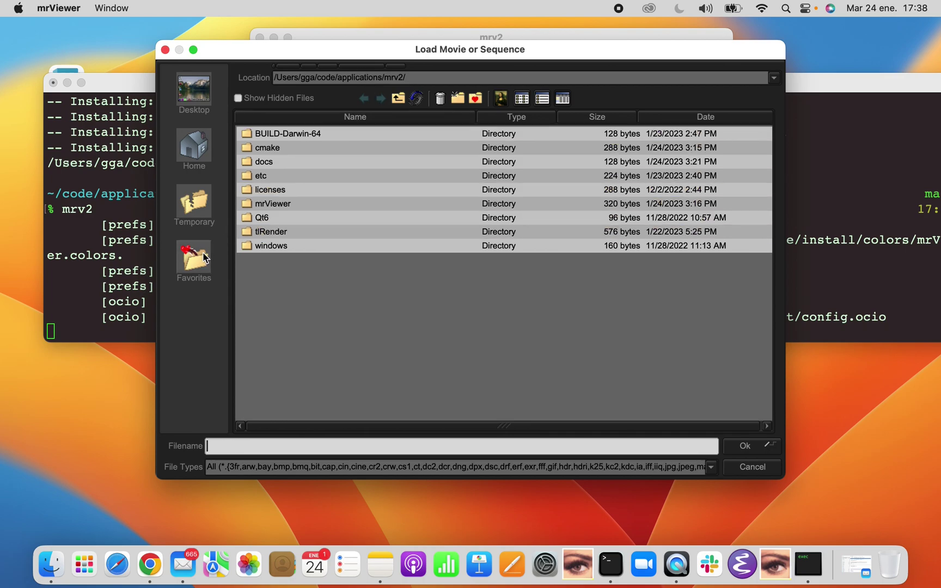
left_click_drag(341, 50, 569, 60)
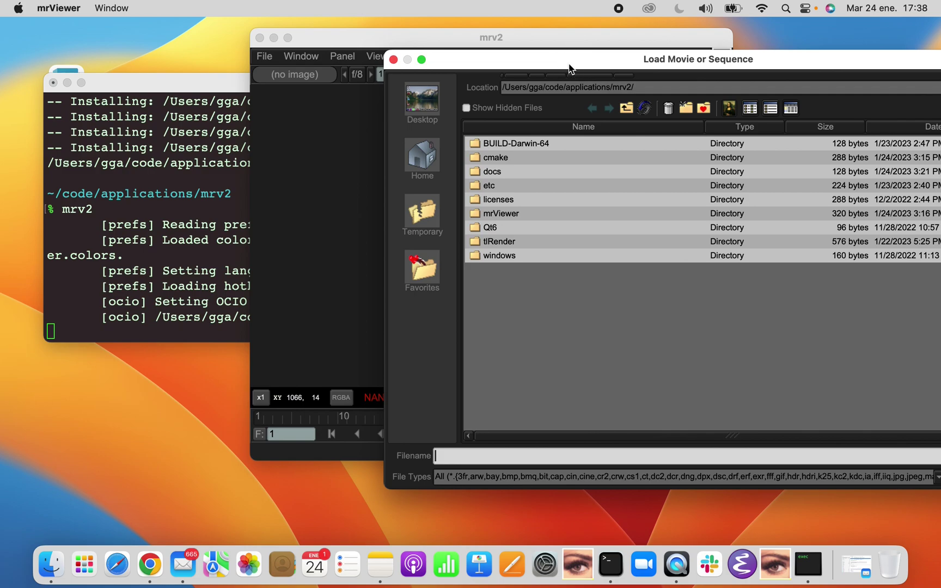
left_click(431, 267)
double_click(479, 128)
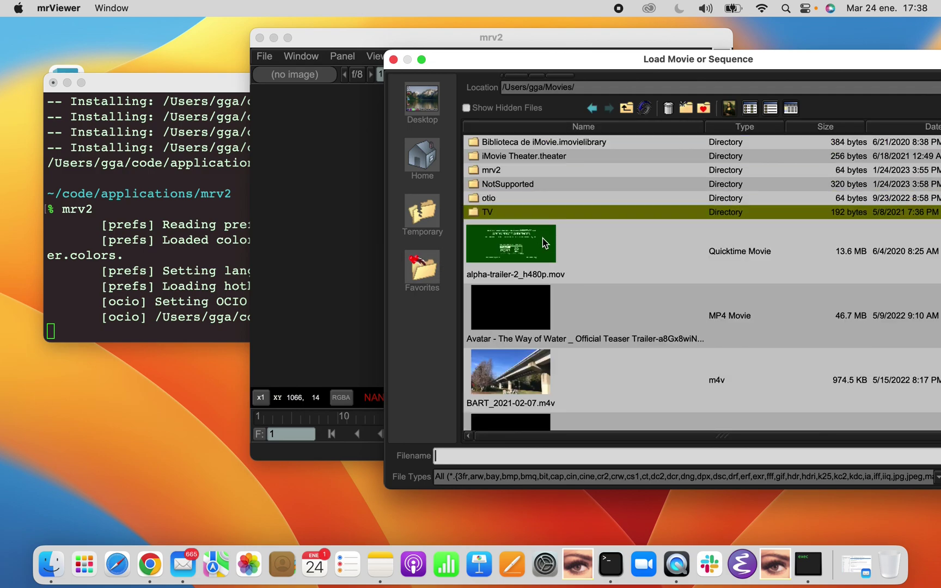
Load the Avatar - The Way of Water official teaser trailer MP4 from the Movies folder.
scroll(554, 265, "down", 2)
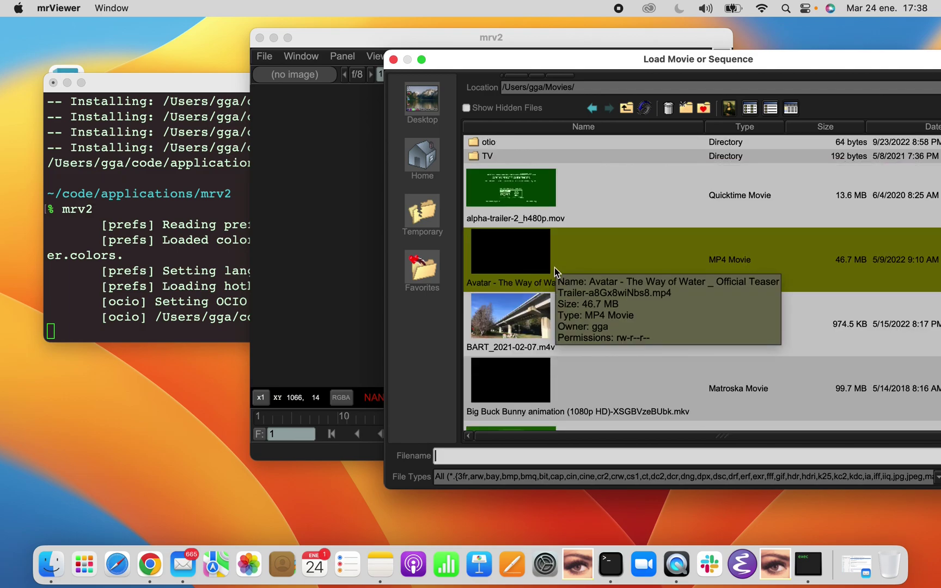
scroll(546, 217, "down", 2)
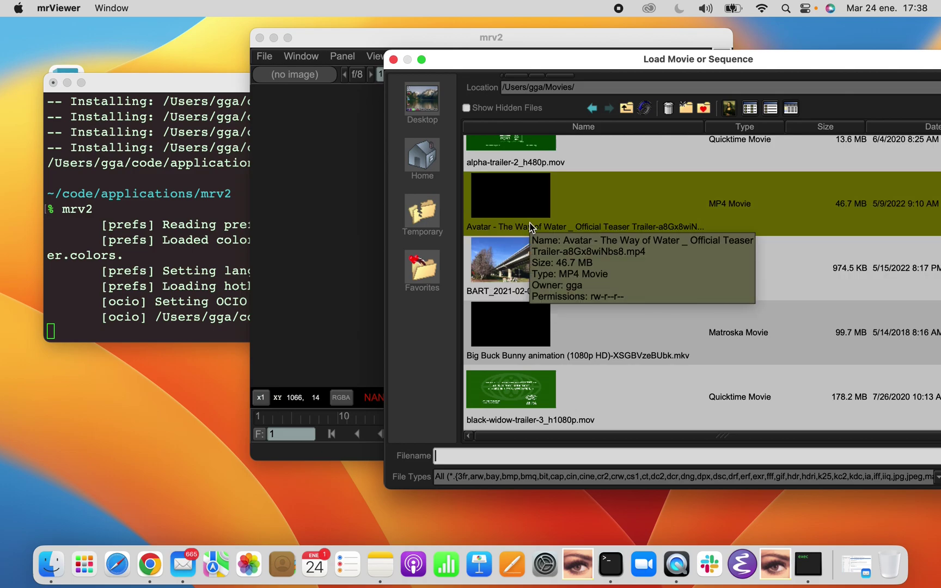
double_click(531, 226)
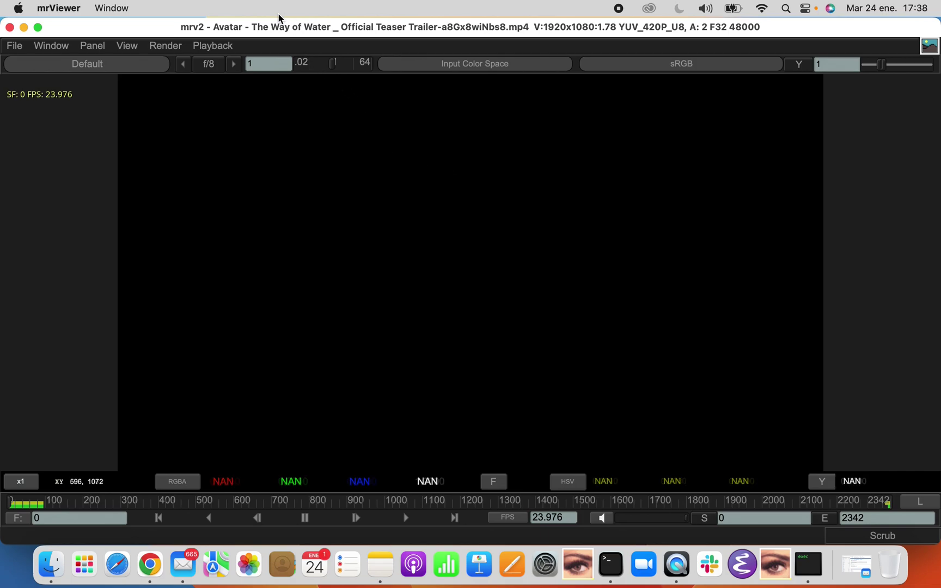
Reposition the viewer window and scrub the trailer to frame 367.
left_click_drag(277, 27, 294, 5)
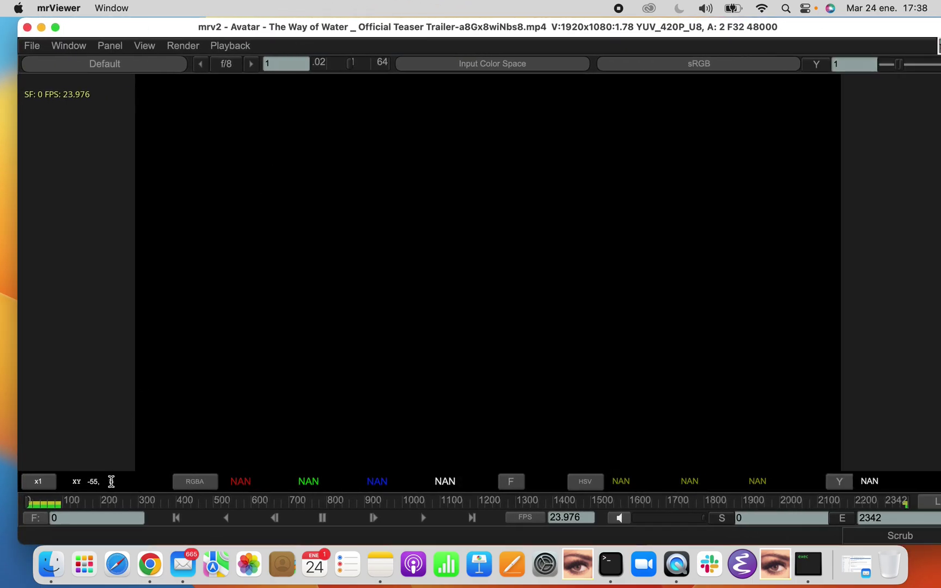
left_click_drag(106, 499, 89, 470)
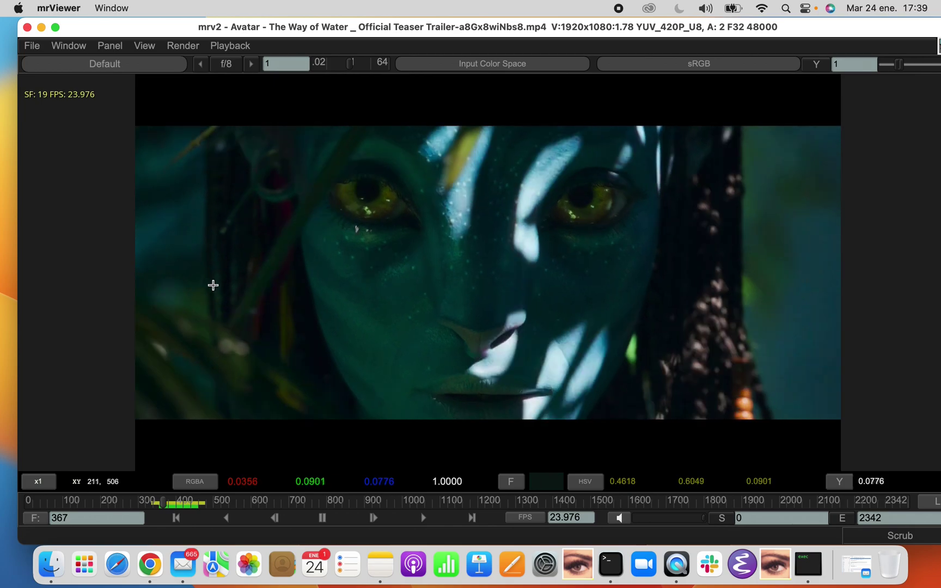
left_click(127, 46)
mouse_move(78, 45)
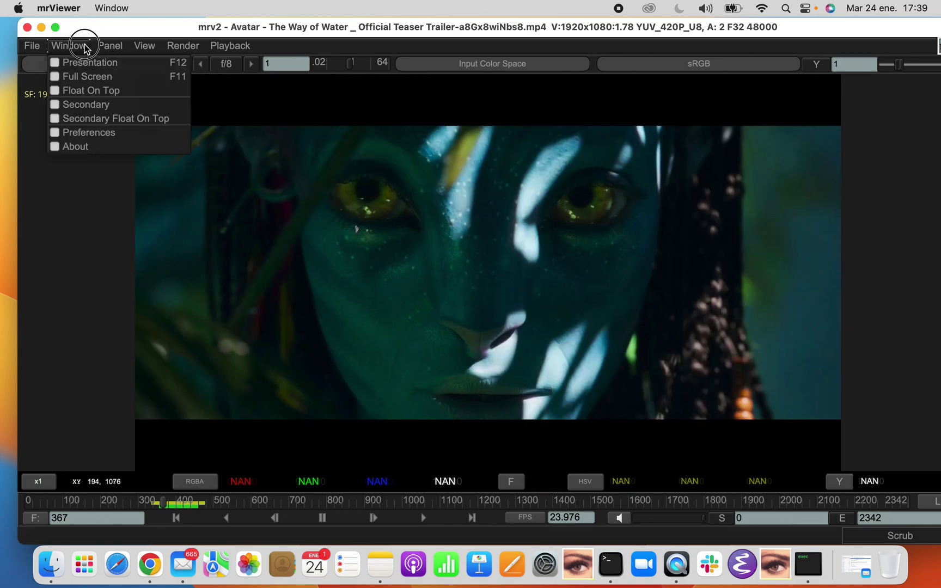
left_click(104, 62)
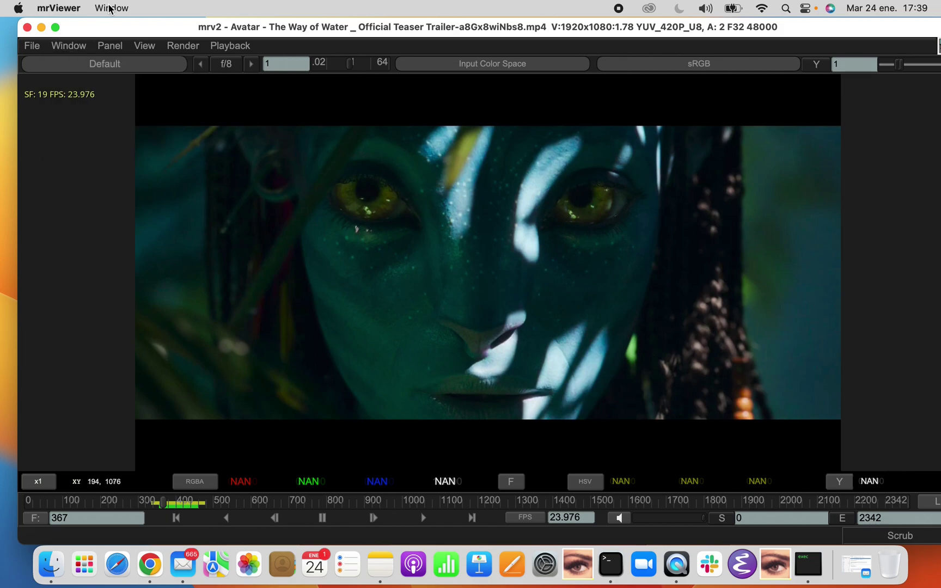
left_click(105, 65)
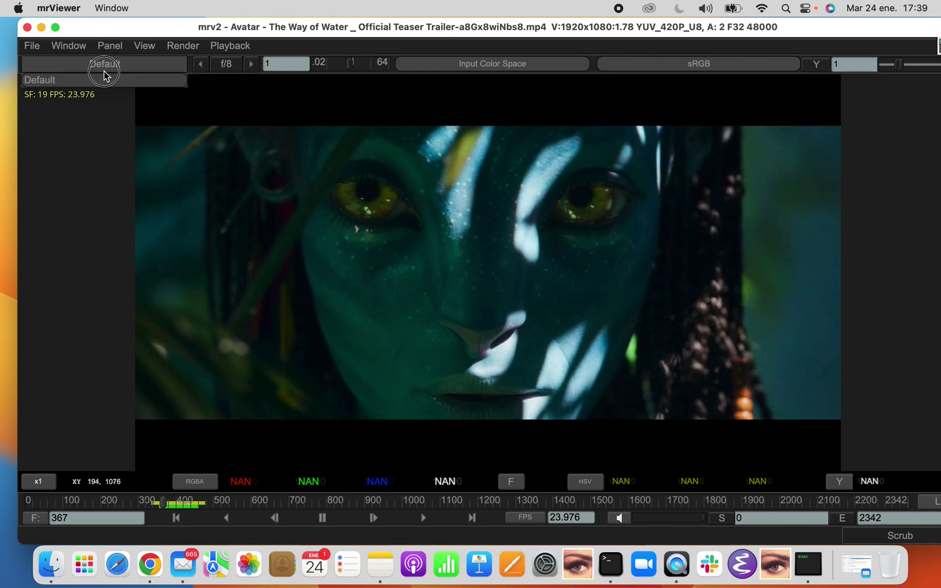
left_click(99, 89)
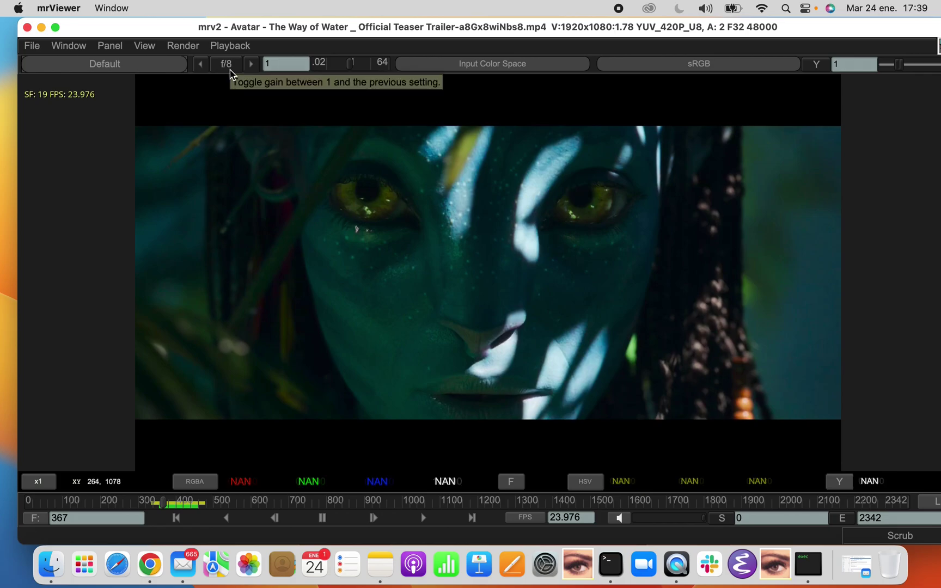
Raise the image gain to 10 and set it back to 1.
mouse_move(354, 65)
left_mouse_down()
mouse_move(389, 66)
mouse_move(372, 65)
left_mouse_up()
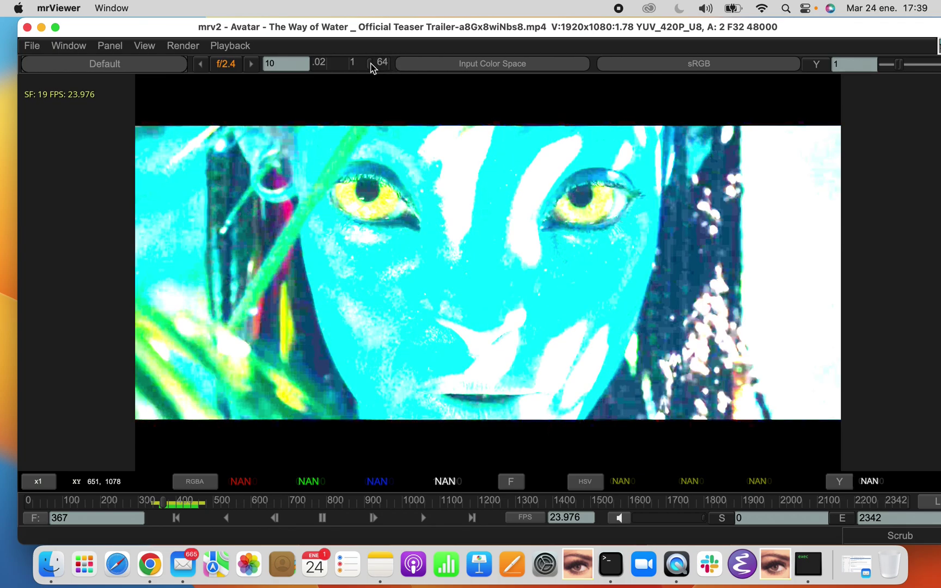
left_click(292, 64)
key("BackSpace")
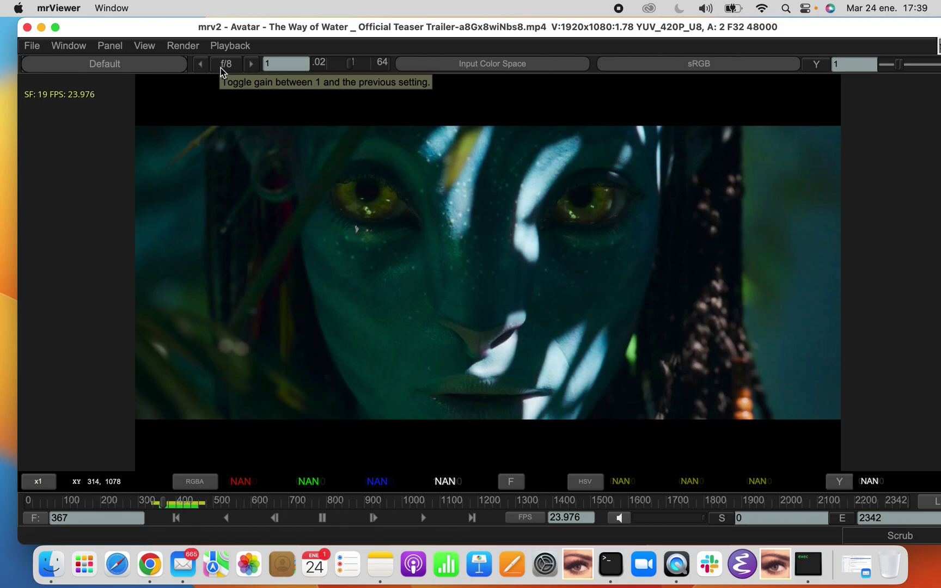
Step the exposure up to f/4.4 and toggle the gain repeatedly between that setting and 1, ending at 1.
left_click(250, 66)
left_click(250, 65)
left_click(250, 65)
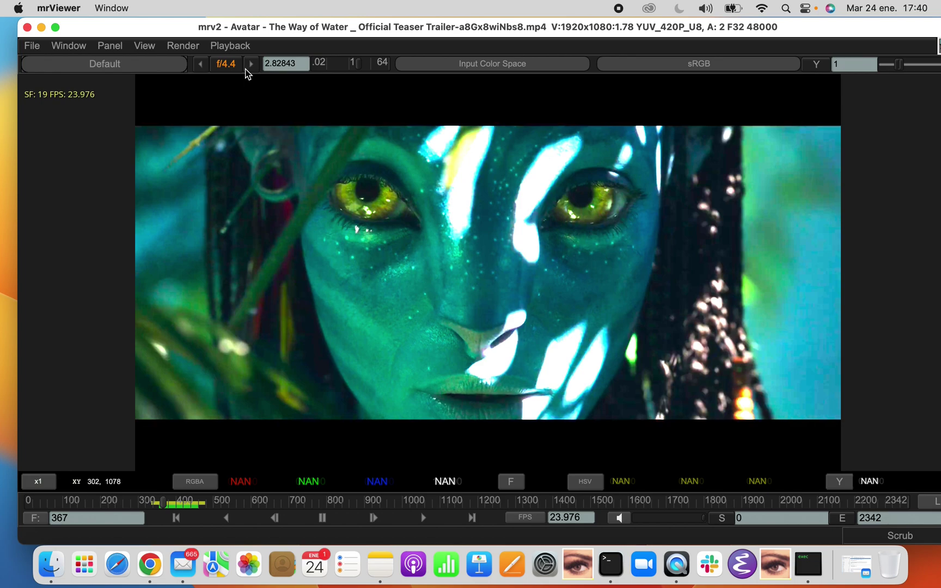
left_click(233, 66)
left_click(231, 65)
left_click(231, 65)
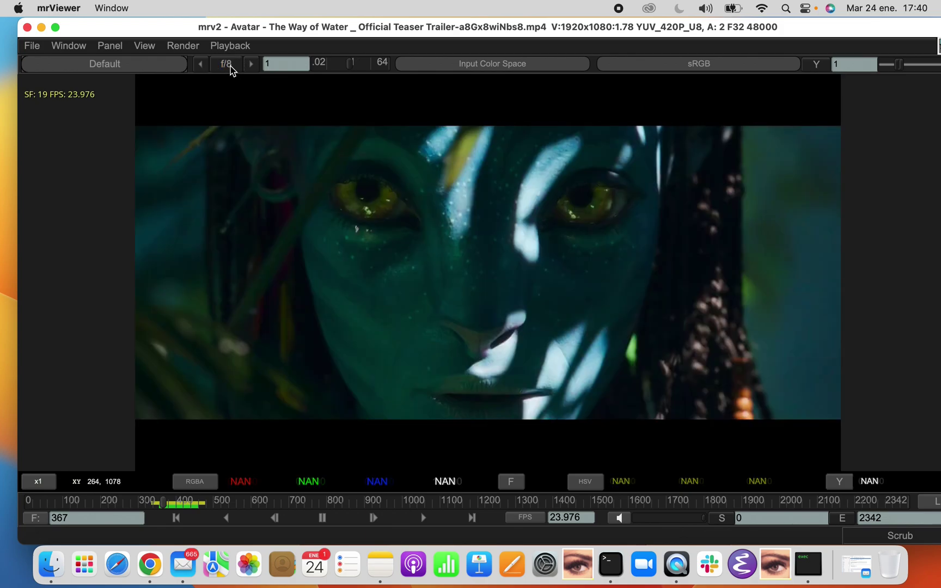
left_click(235, 66)
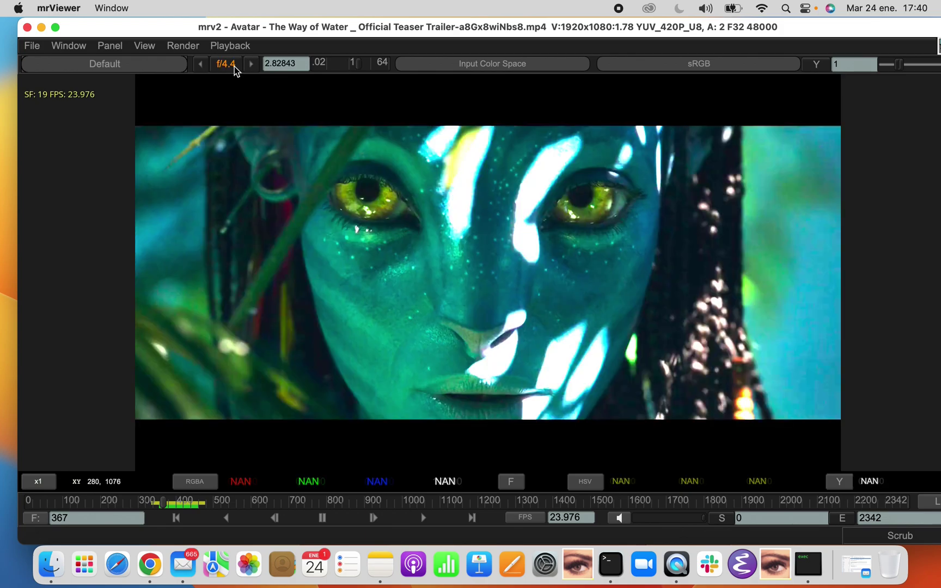
left_click(234, 66)
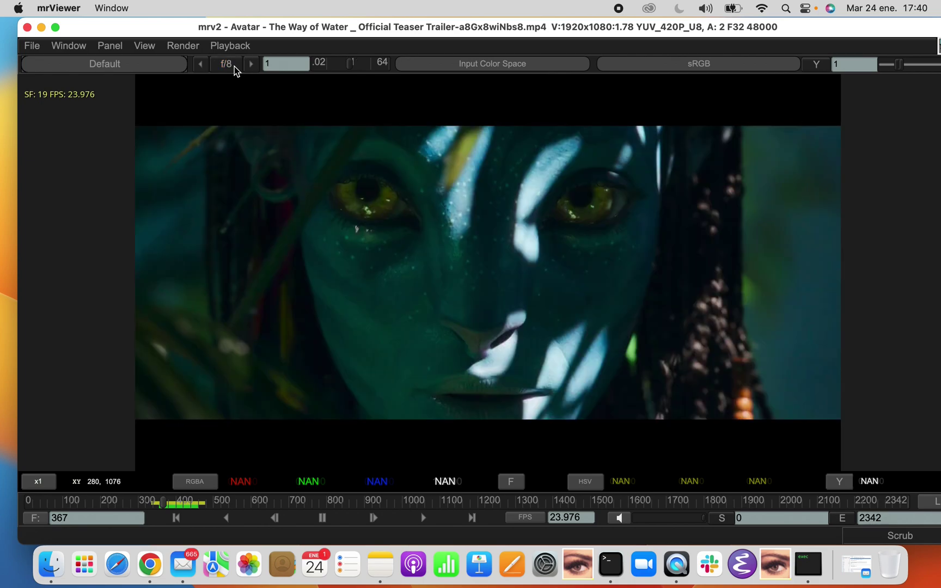
Examine the list of available OCIO input color spaces without choosing one.
left_click(505, 69)
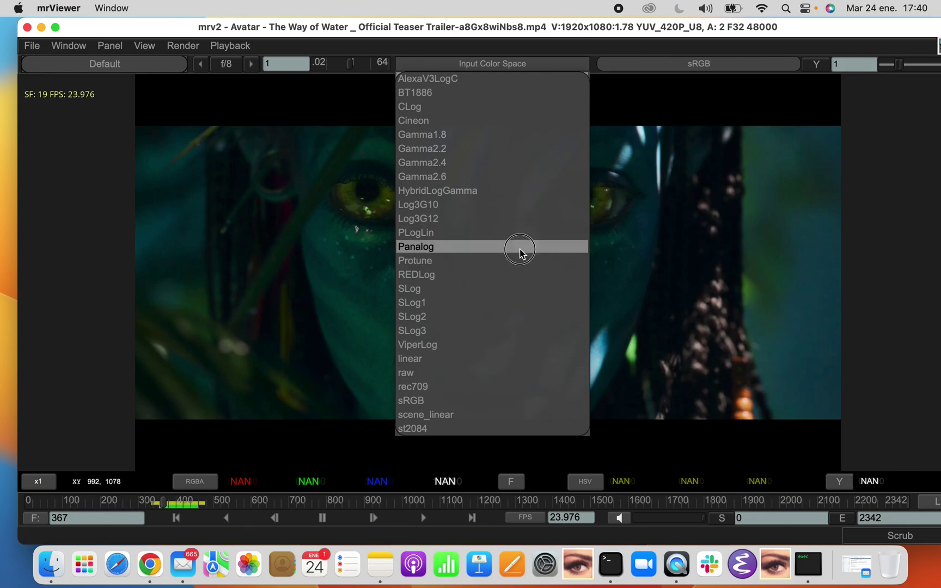
left_click(563, 52)
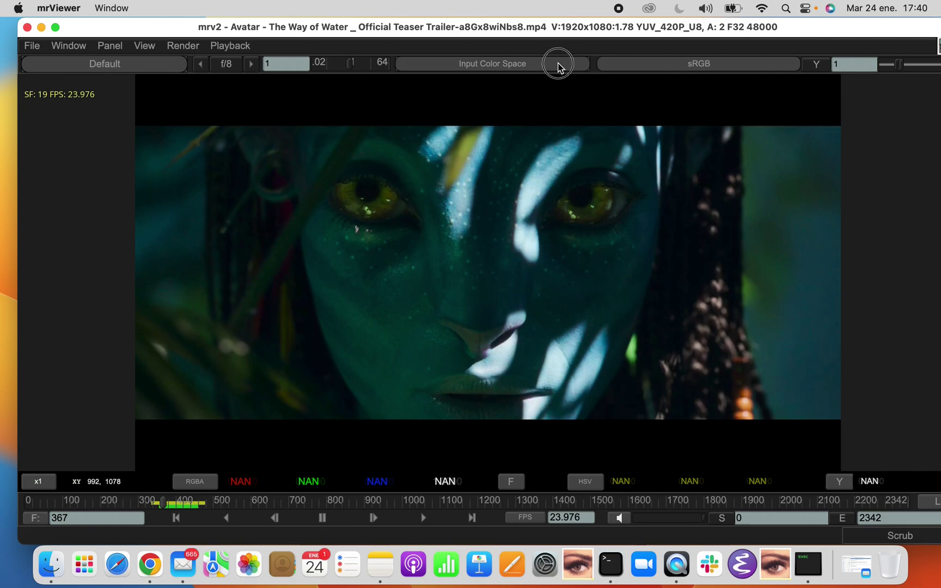
left_click(558, 64)
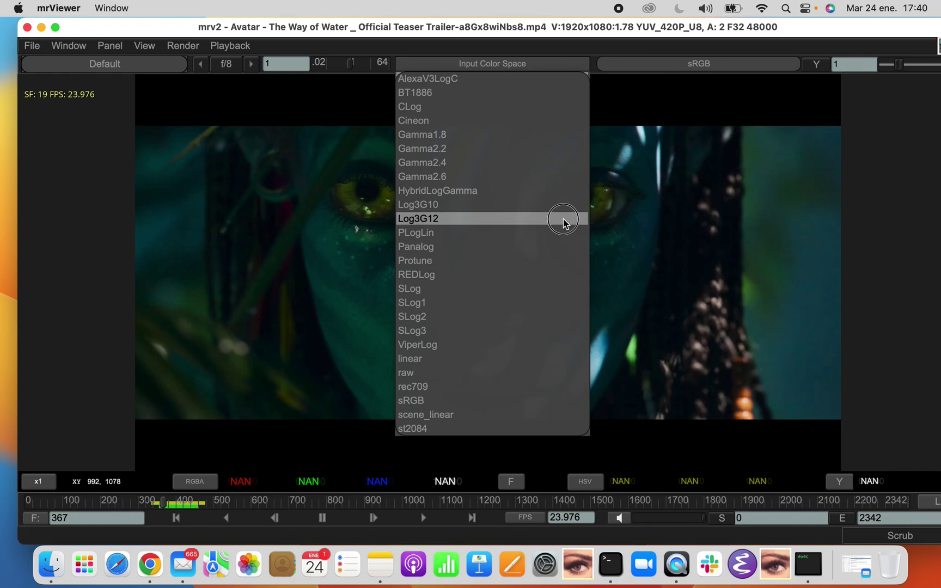
left_click(592, 217)
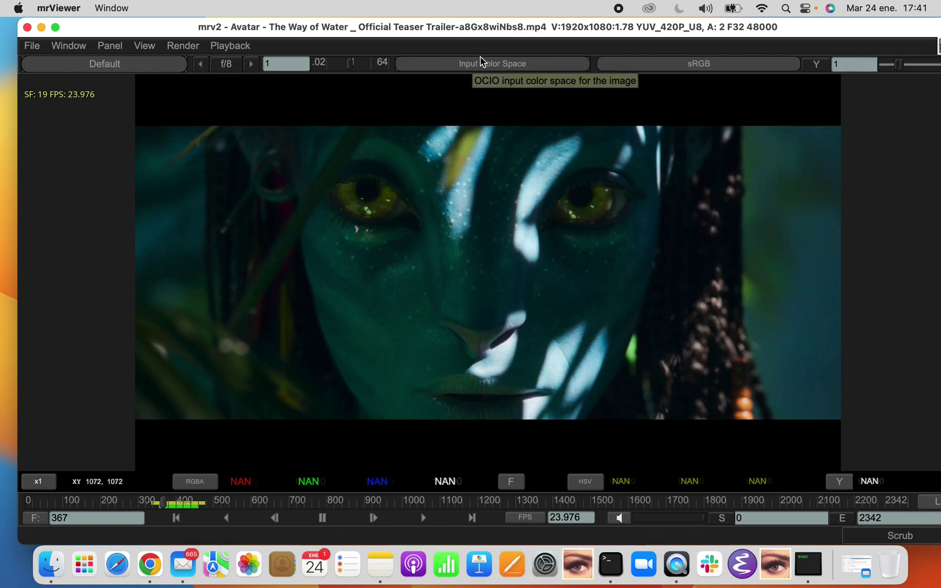
Review the display view options, switch the view to rec709, and restore sRGB.
left_click(647, 71)
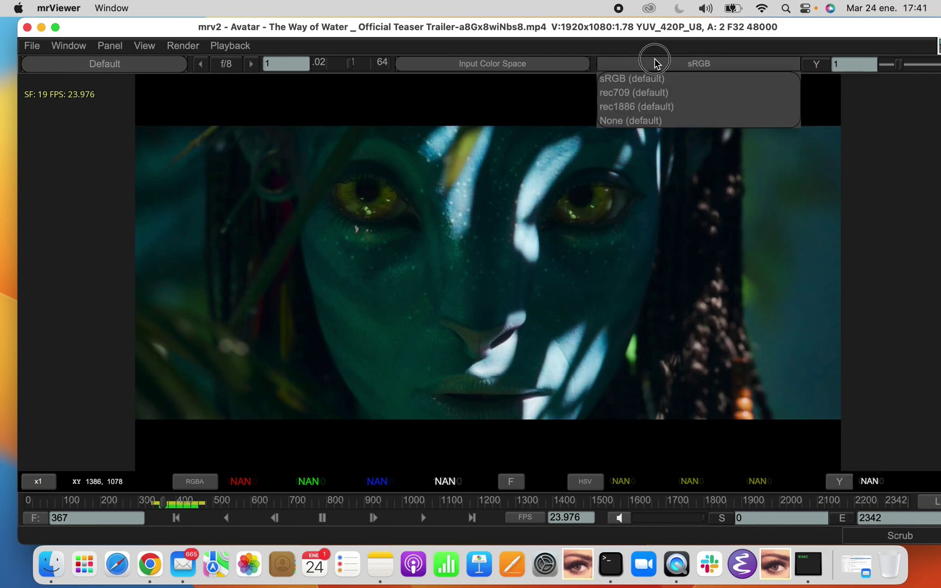
left_click(655, 59)
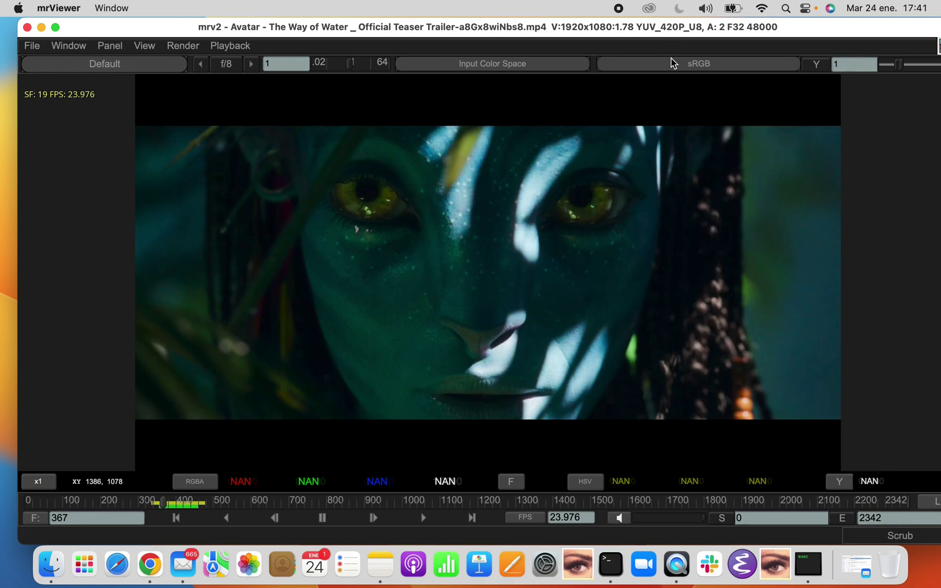
left_click(671, 59)
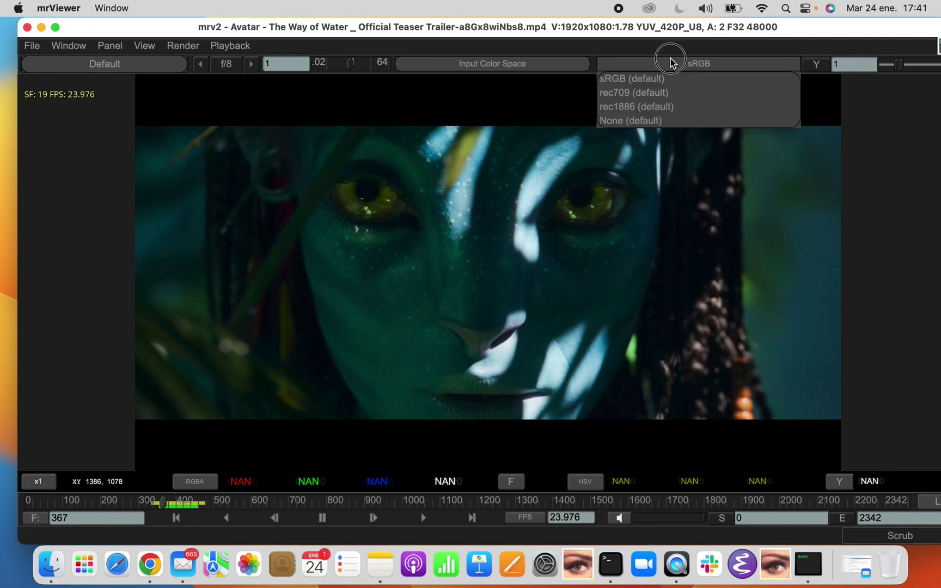
left_click(692, 80)
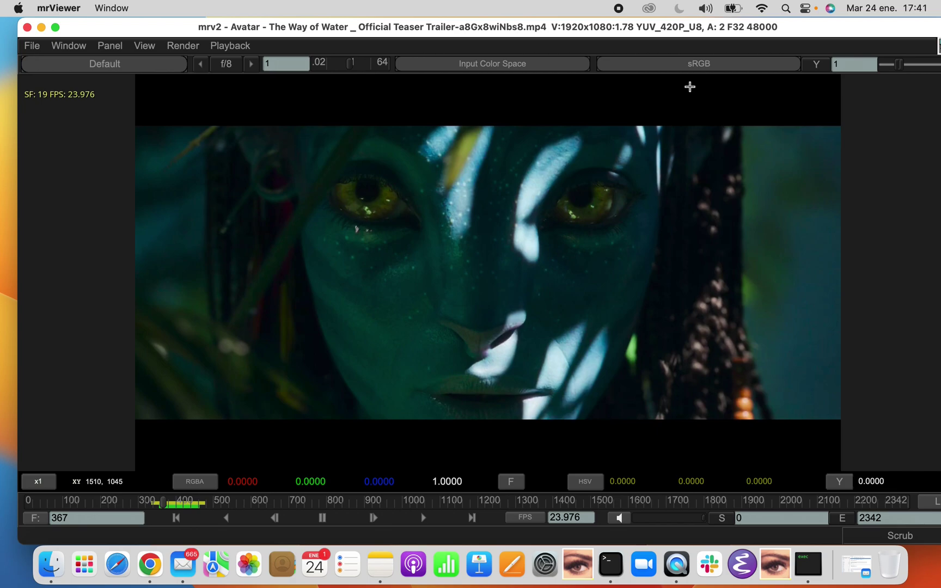
left_click(704, 65)
left_click(697, 93)
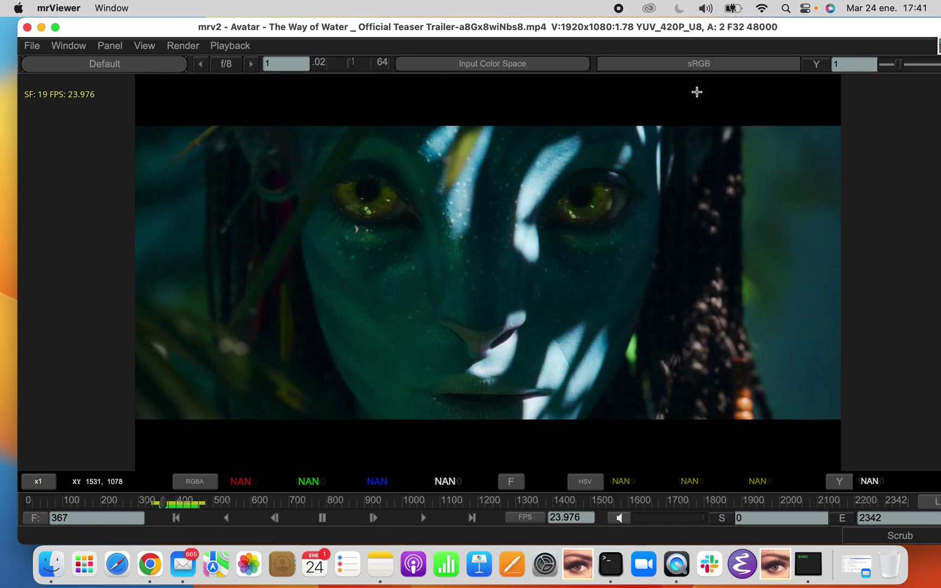
left_click(703, 65)
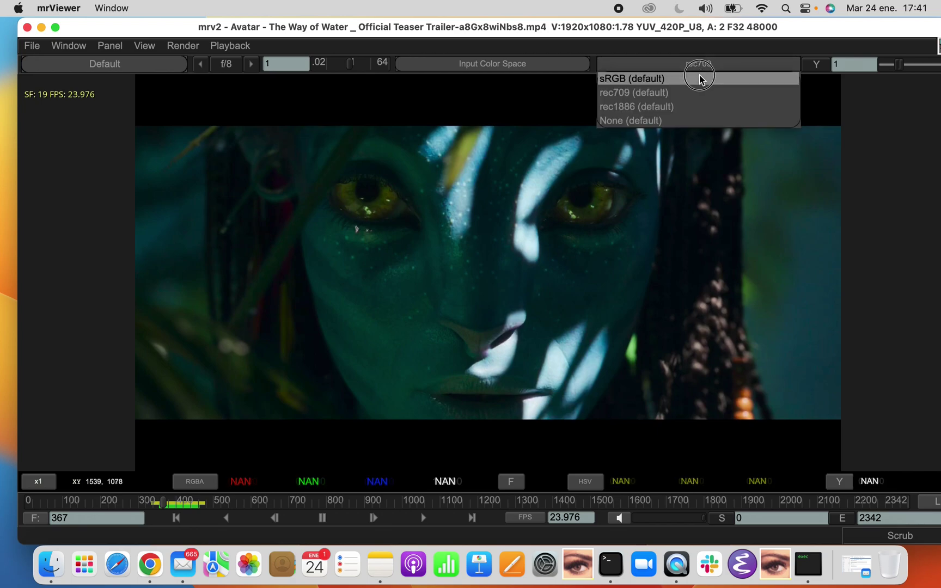
left_click(700, 80)
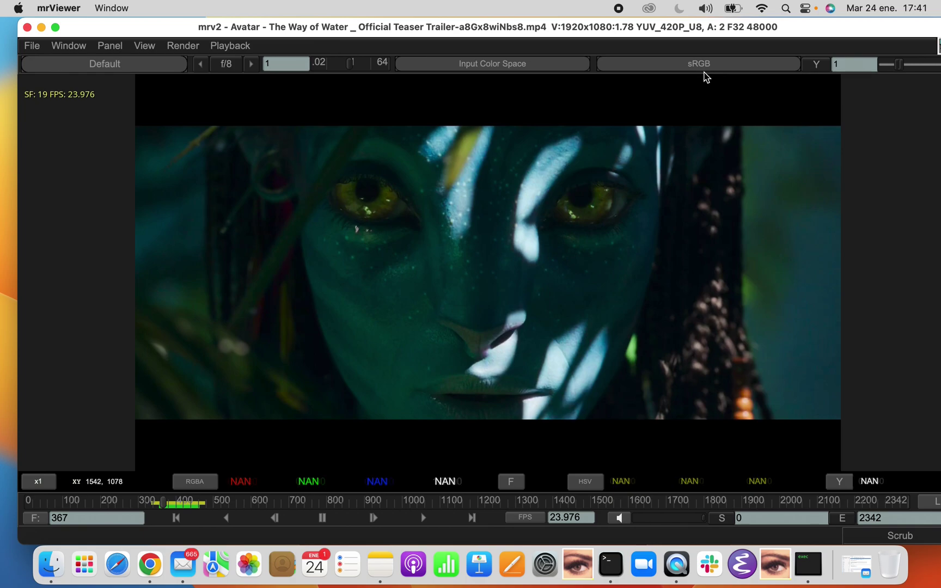
Toggle the image gamma between 2.2 and 1 several times, ending at 1.
left_click(825, 67)
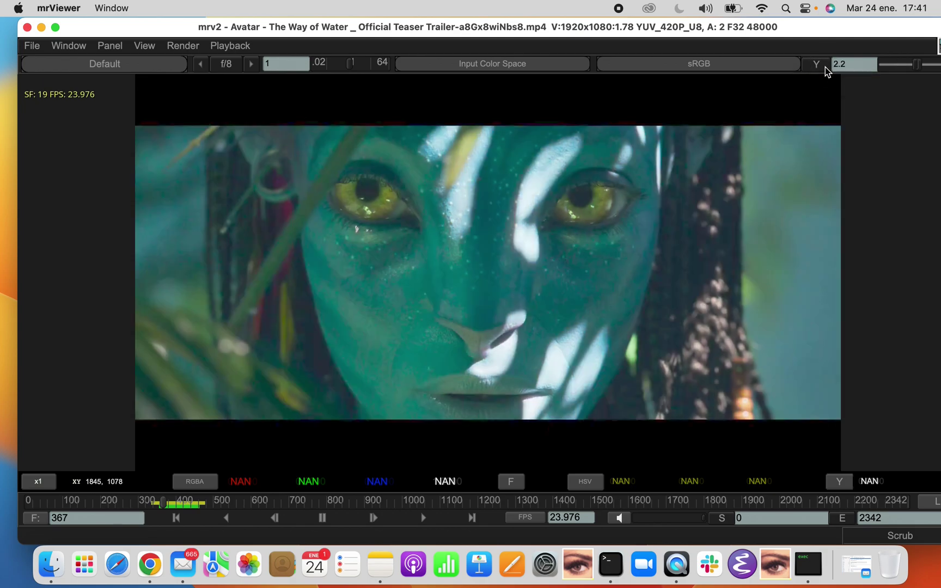
left_click(826, 66)
left_click(827, 66)
left_click(827, 65)
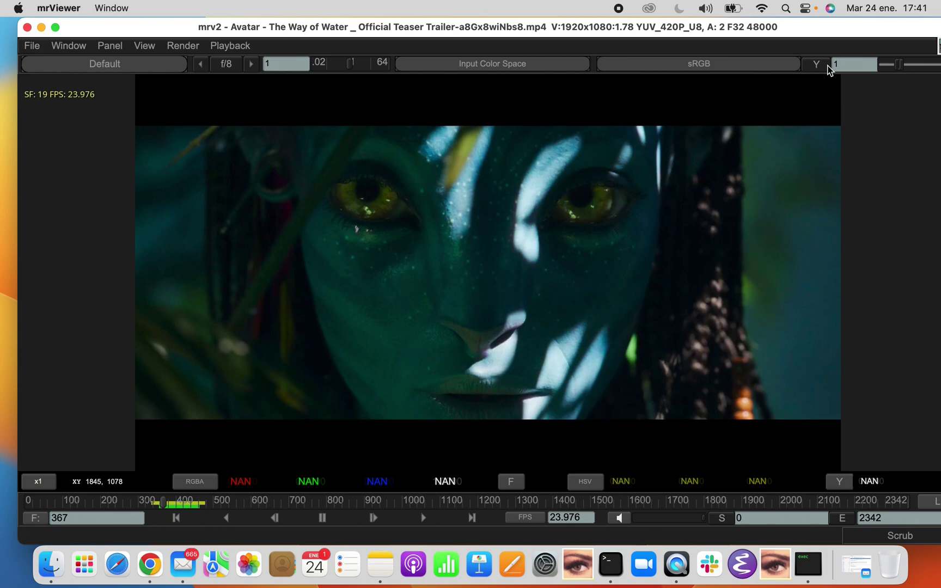
Raise the image gamma to about 1.5 and toggle it against 1 repeatedly, ending at 1.
left_click(906, 64)
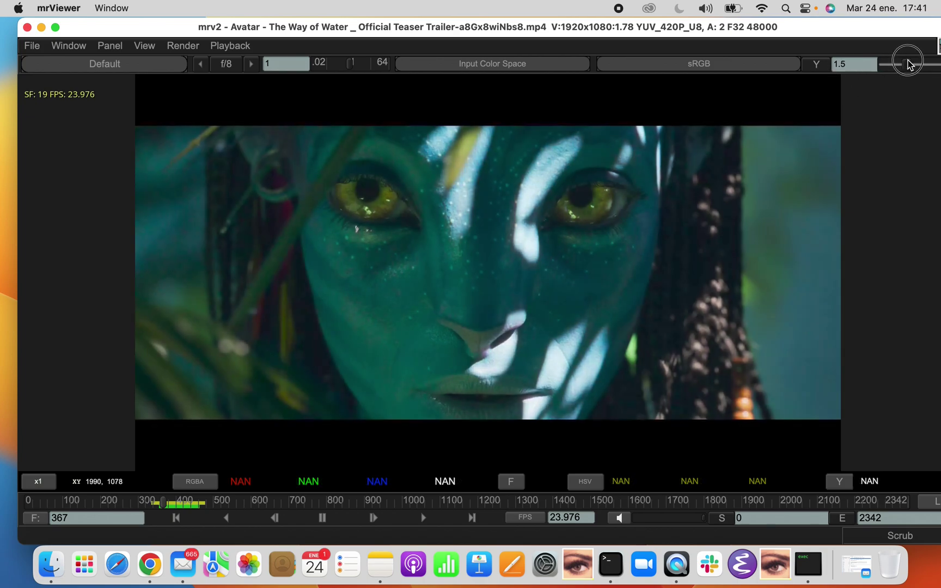
left_click(904, 64)
left_click(818, 67)
left_click(817, 67)
left_click(818, 67)
left_click(818, 67)
left_click(818, 66)
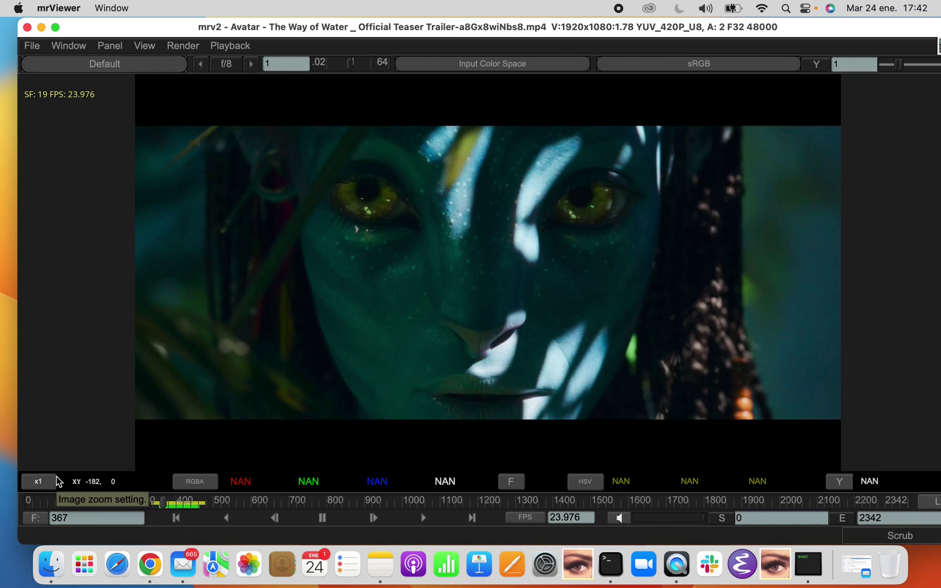
Zoom the image to x2 and x8 and restore the zoom to x1.
left_click_drag(57, 477, 47, 353)
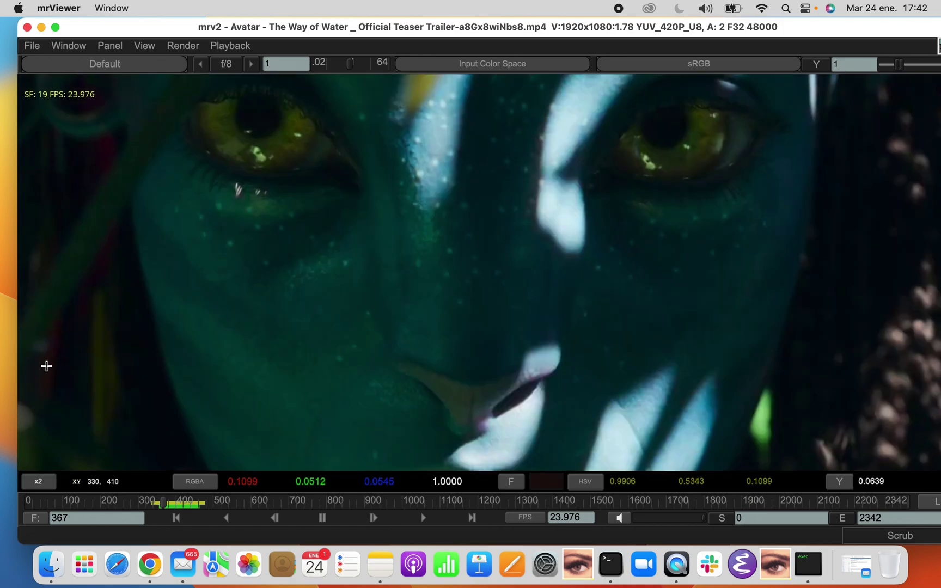
left_click_drag(38, 482, 46, 438)
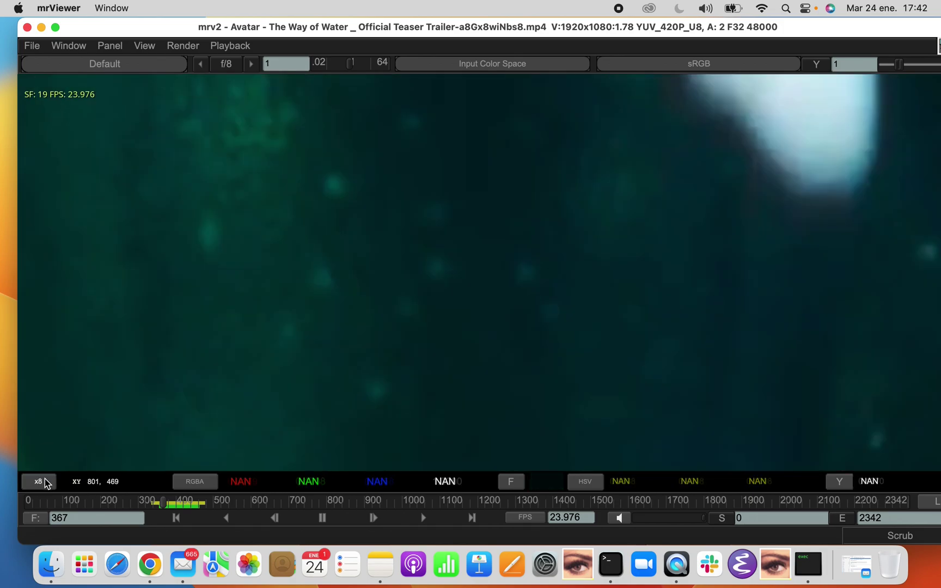
left_click_drag(37, 481, 47, 469)
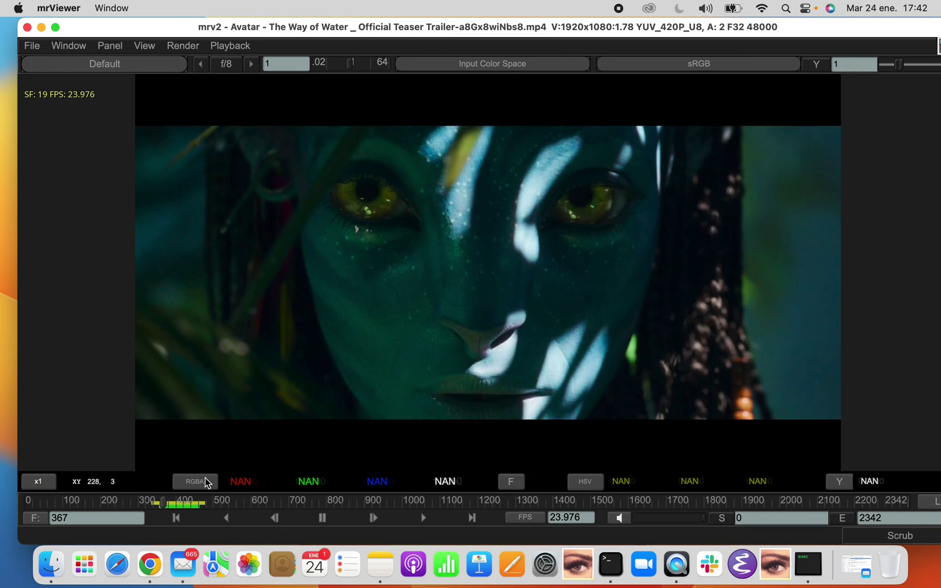
Review the pixel readout's format and value source options, keeping RGBA and Full.
left_click(205, 483)
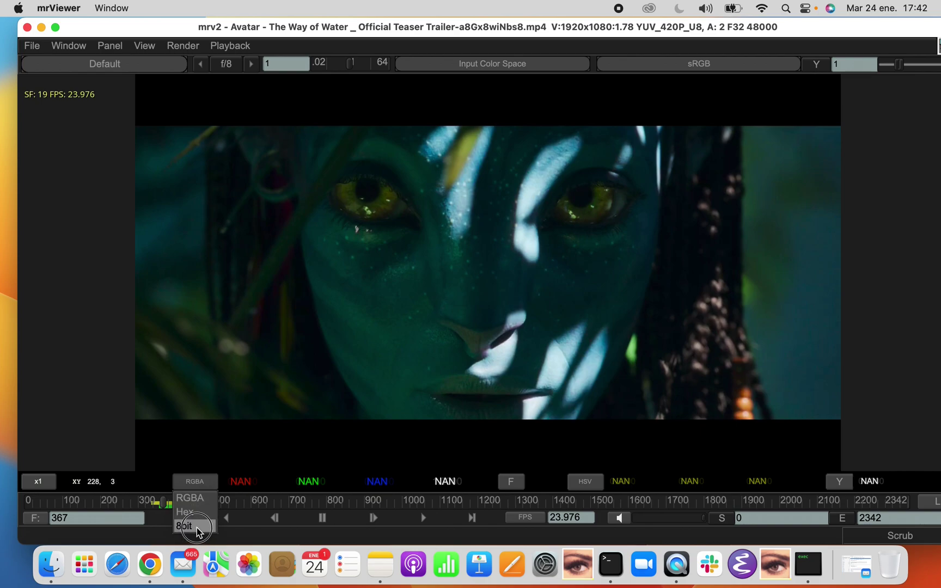
left_click(199, 497)
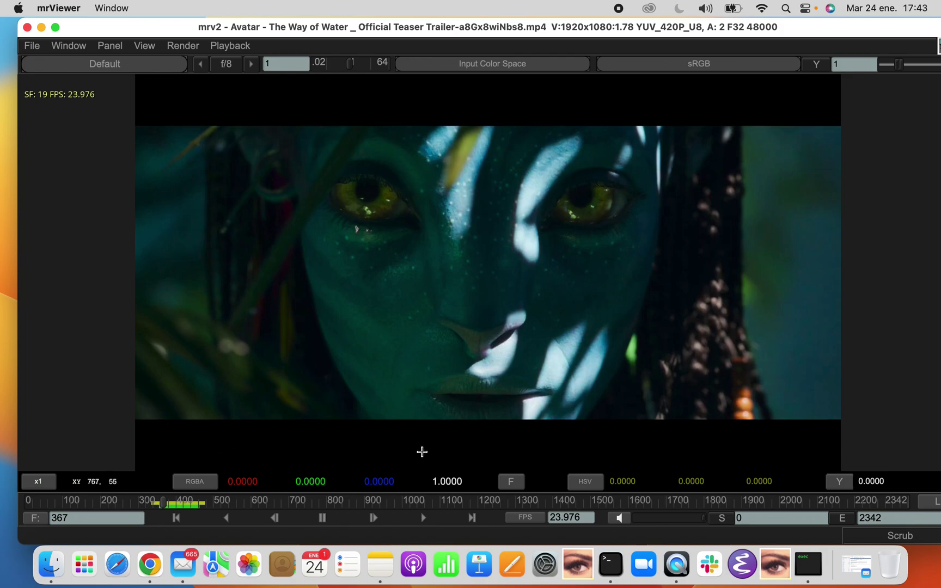
left_click(523, 482)
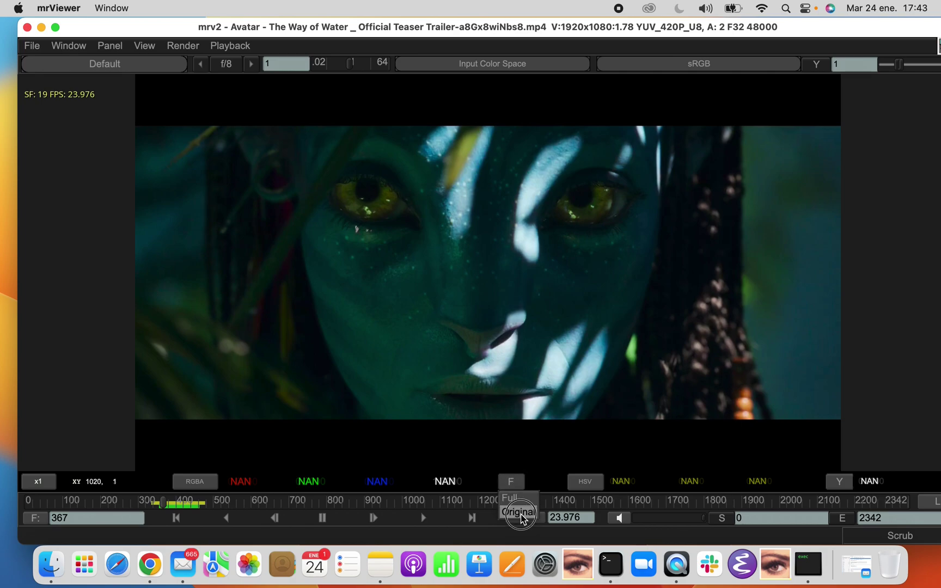
left_click(522, 499)
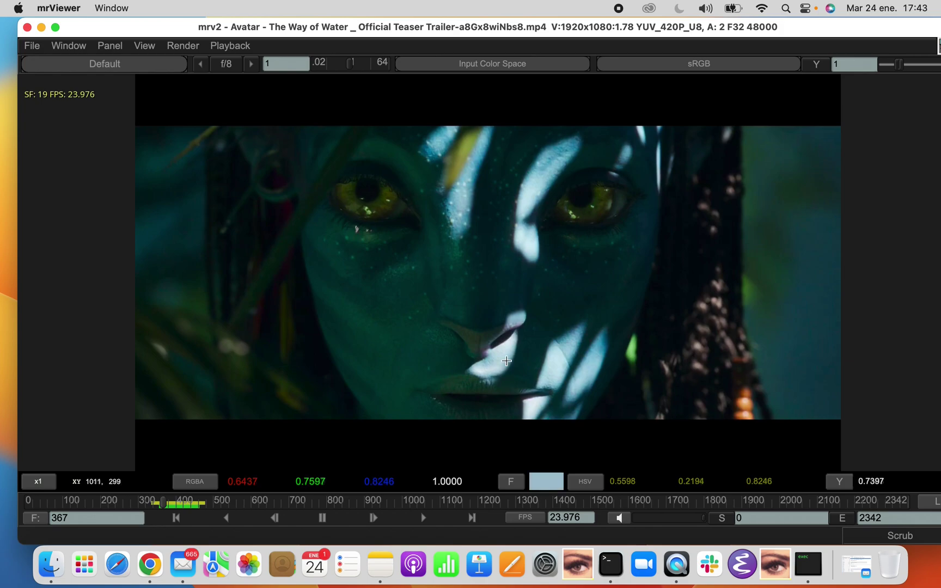
Set the input color space to linear and compare Original with Full pixel values, ending on Full.
left_click(532, 69)
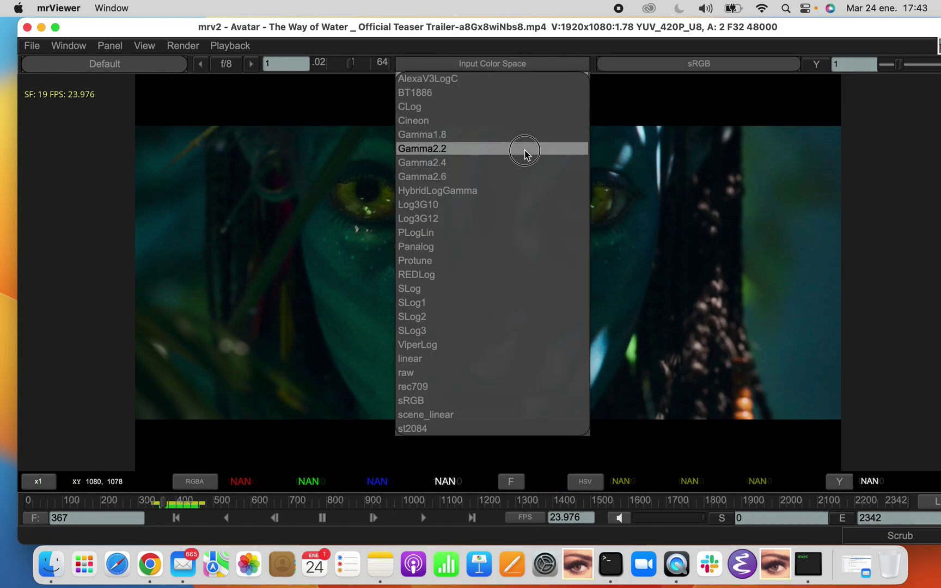
left_click(502, 359)
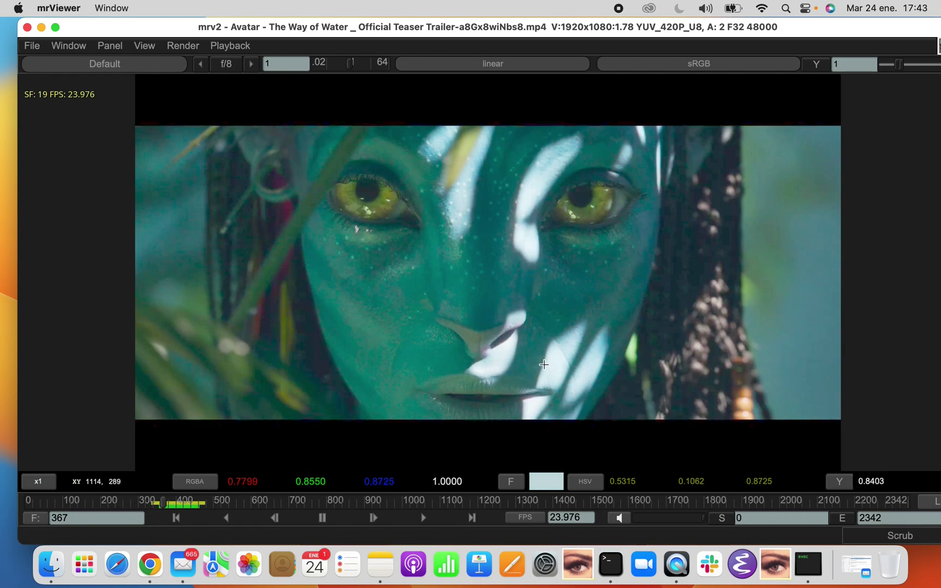
left_click(515, 481)
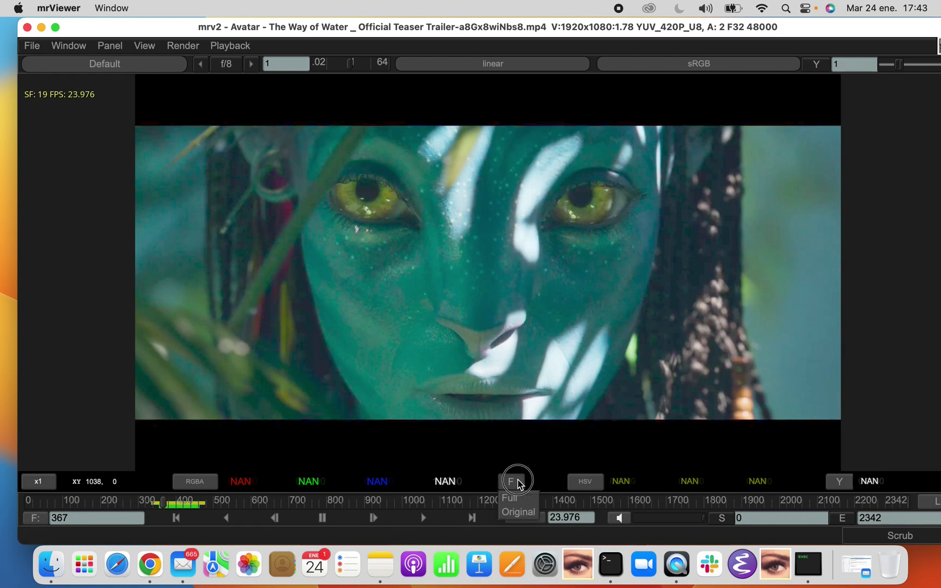
left_click(518, 511)
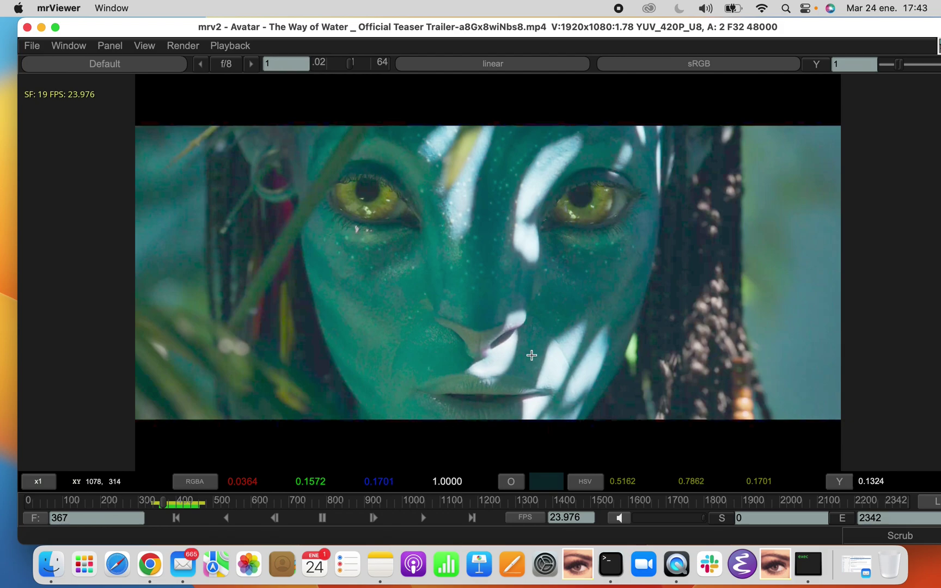
left_click(511, 485)
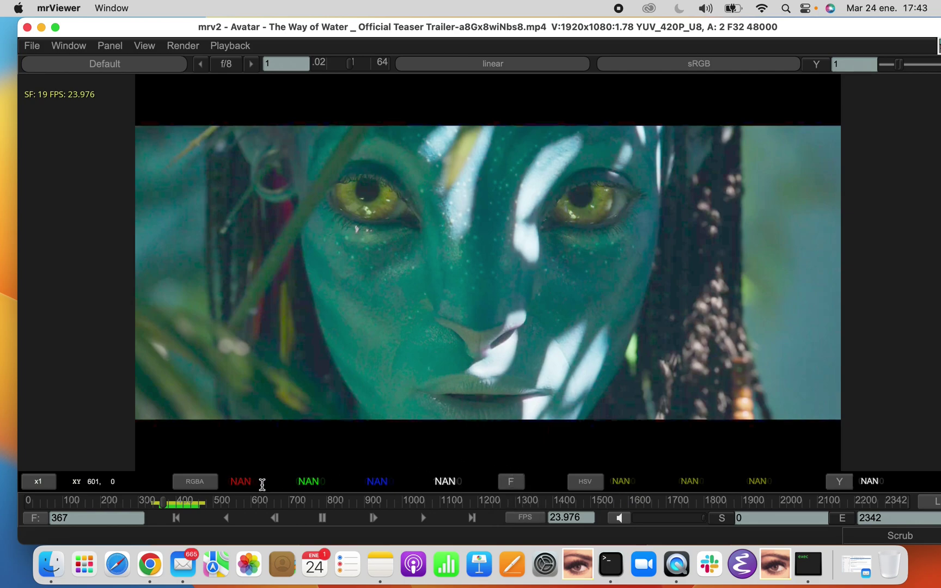
Switch the secondary pixel color readout to HSL and XYZ CIE XYZ, and restore HSV.
left_click(599, 483)
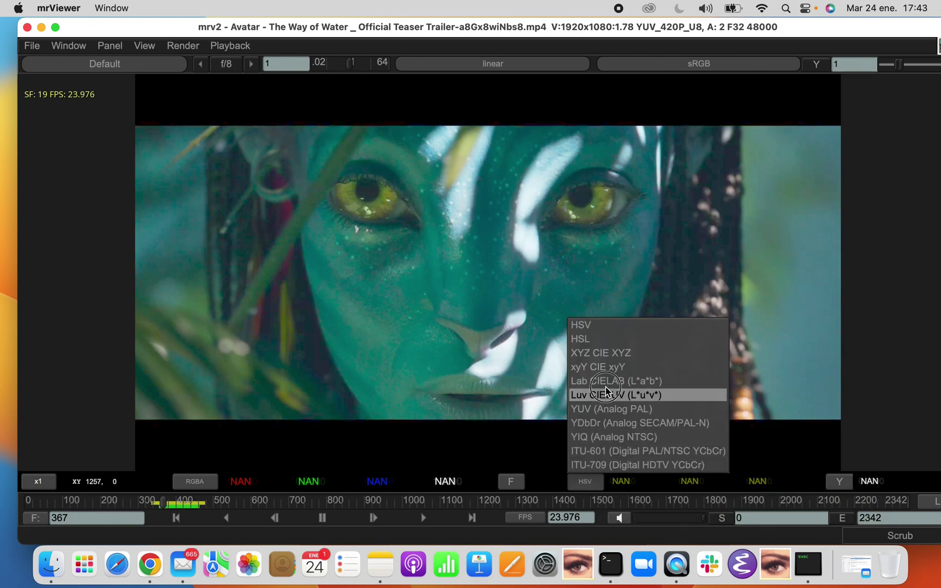
left_click(606, 338)
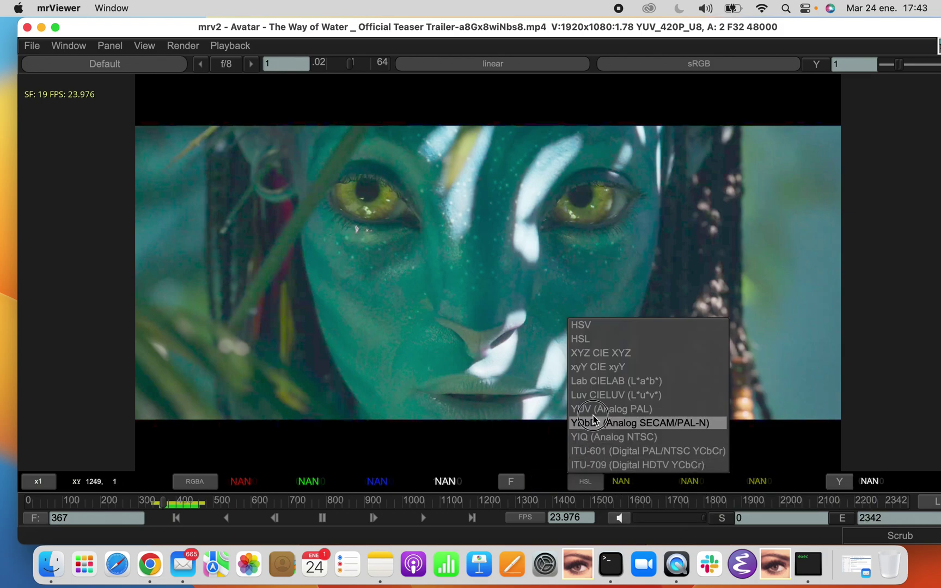
left_click(599, 353)
left_click(592, 481)
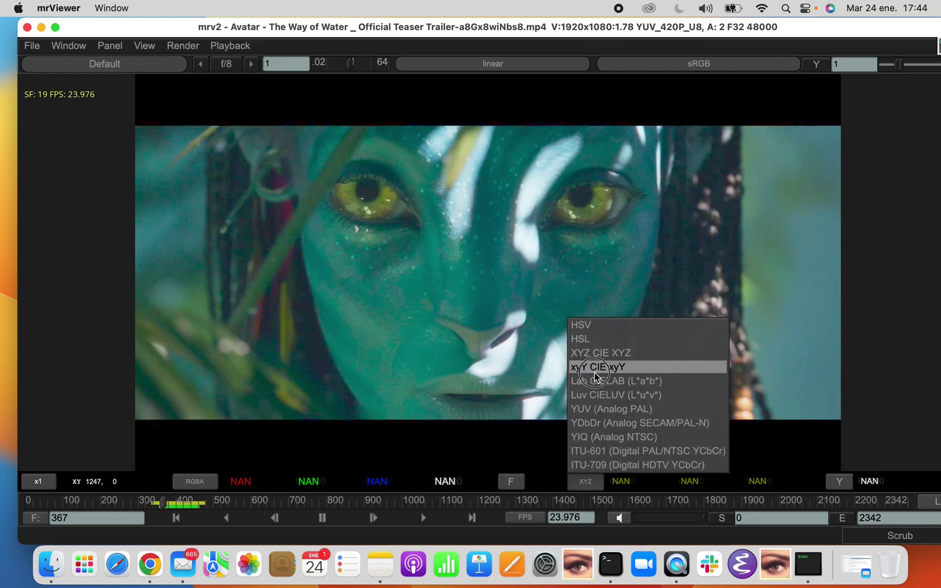
left_click(594, 373)
left_click(599, 481)
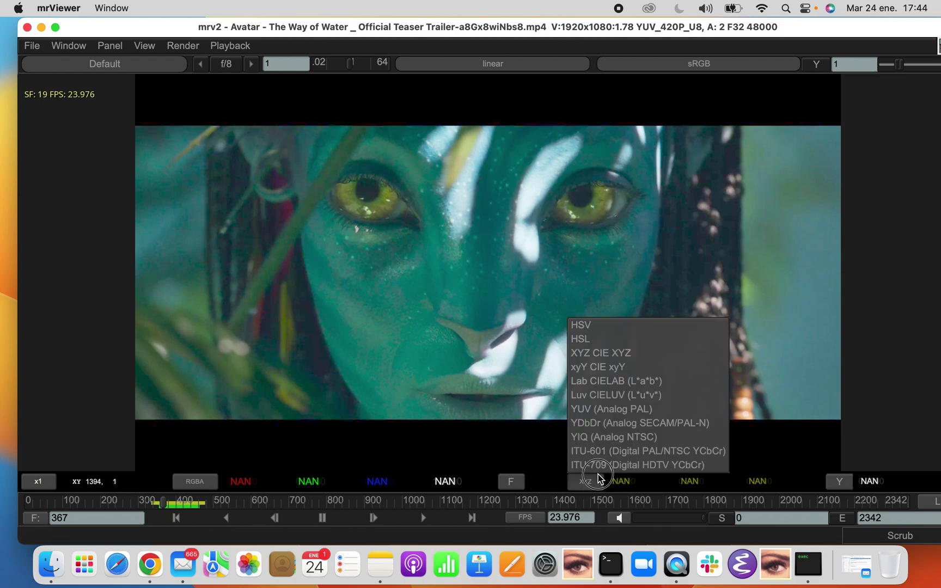
left_click(588, 326)
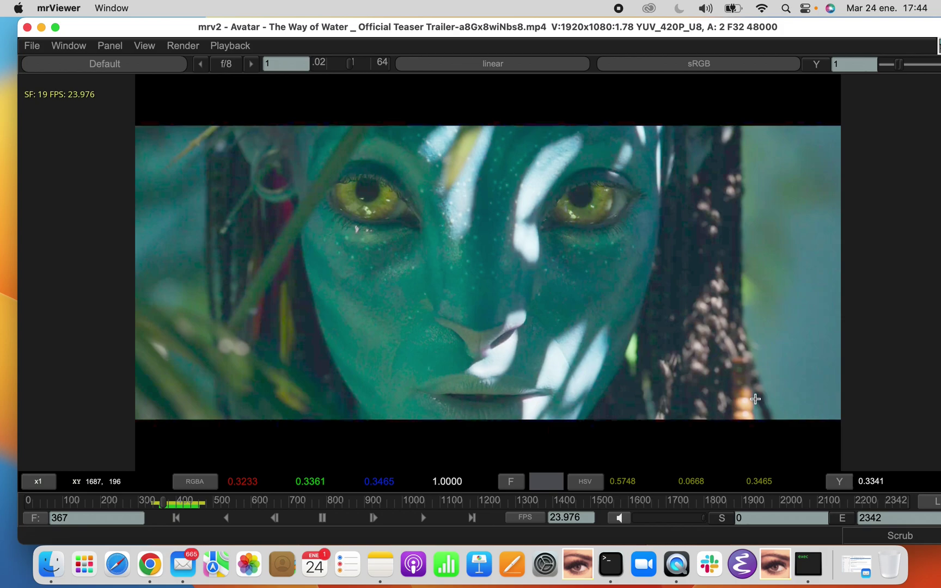
Review the luminance, lumma and lightness options of the brightness readout, keeping Y (Luminance).
left_click(847, 488)
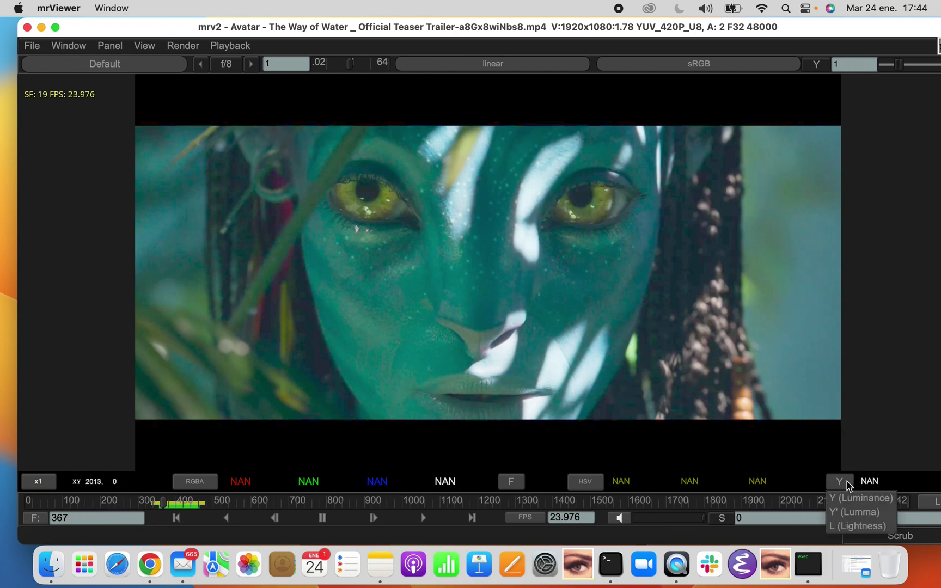
left_click(846, 482)
left_click(847, 481)
left_click(846, 395)
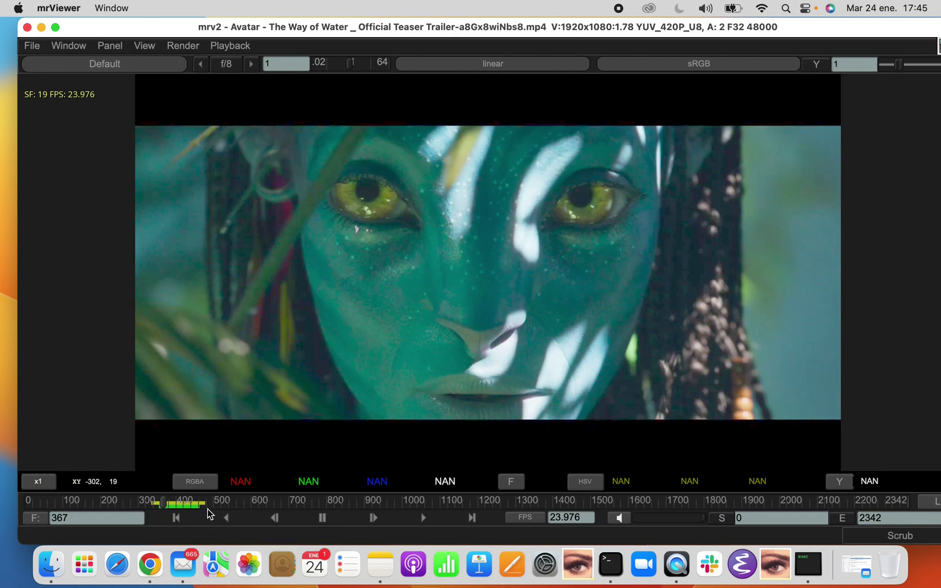
Play the trailer forward and in reverse, and scrub the timeline to frame 747 and back to frame 473.
key("space")
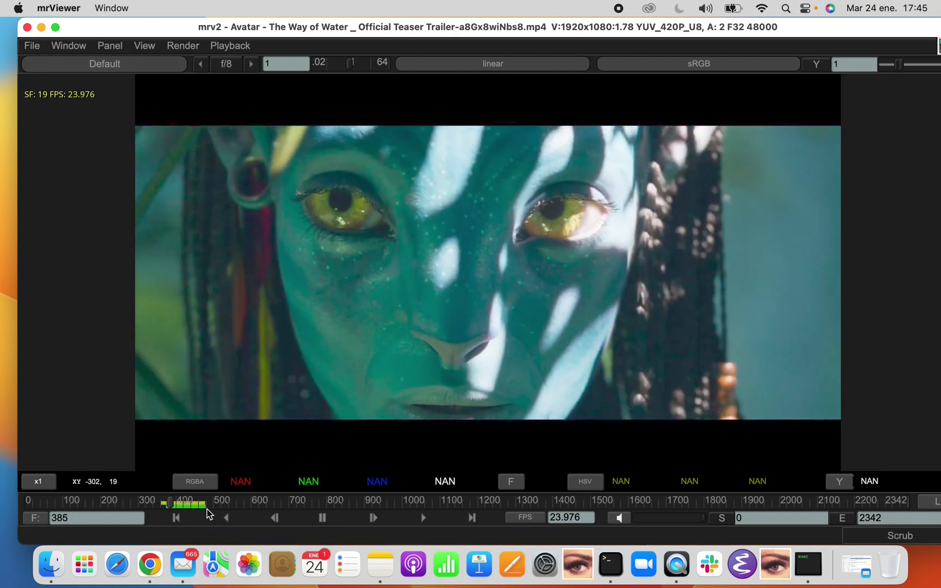
key("j")
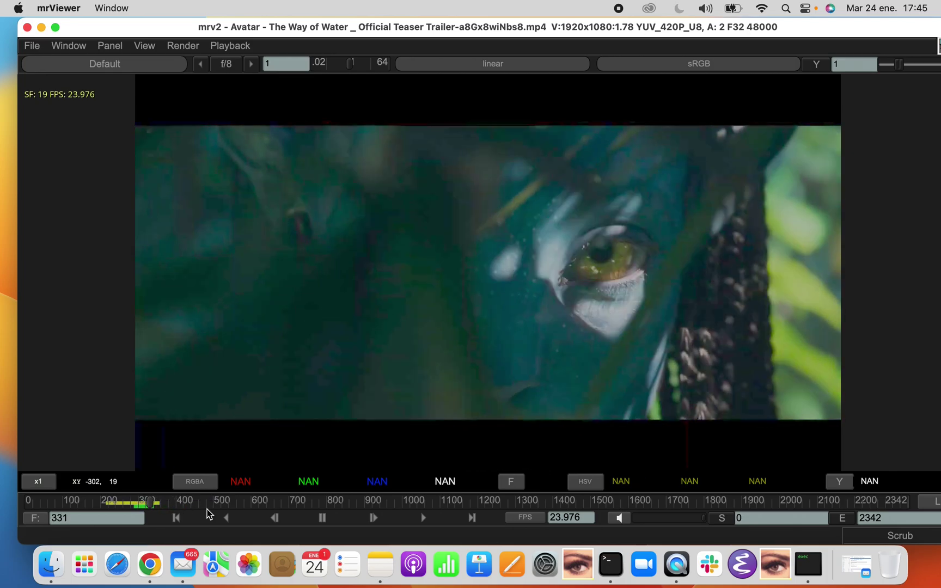
key("l")
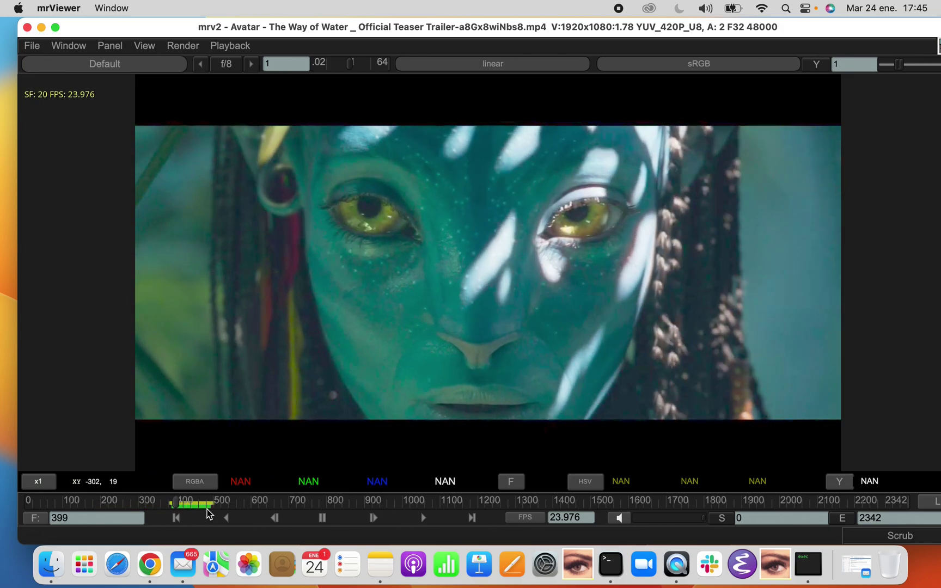
left_click_drag(206, 506, 294, 505)
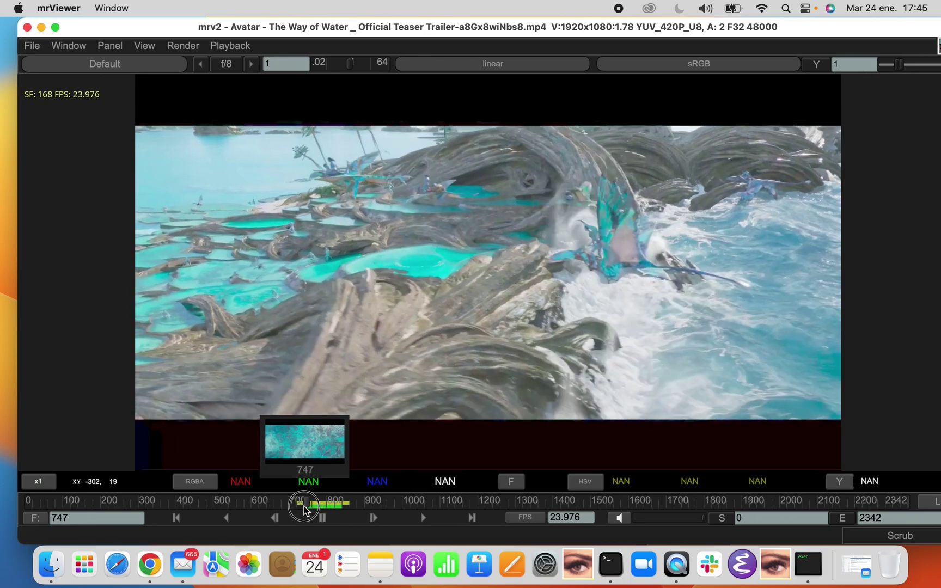
mouse_move(225, 510)
left_mouse_down()
mouse_move(236, 499)
mouse_move(199, 504)
mouse_move(216, 504)
left_mouse_up()
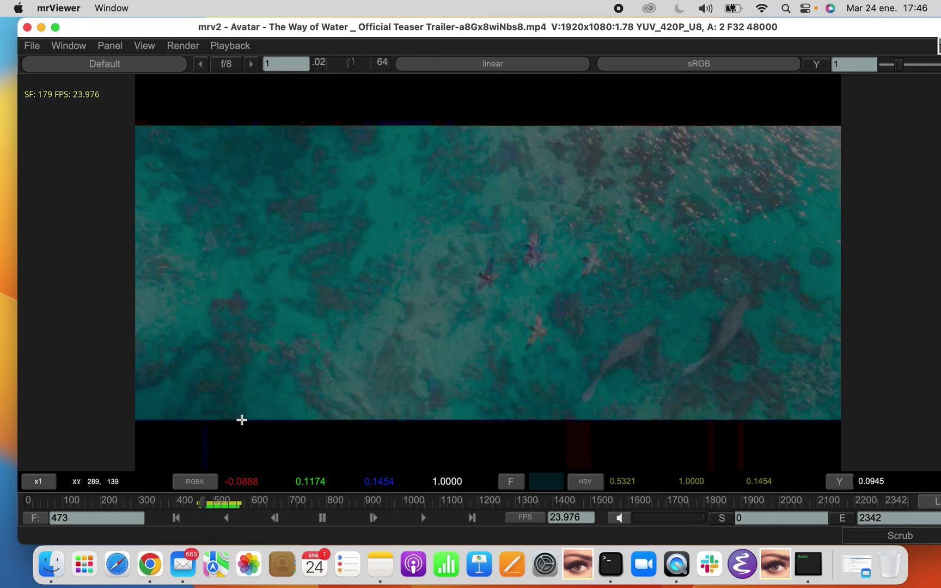
Switch the timeline display units from frames to seconds and timecode, and restore frames.
left_click(42, 519)
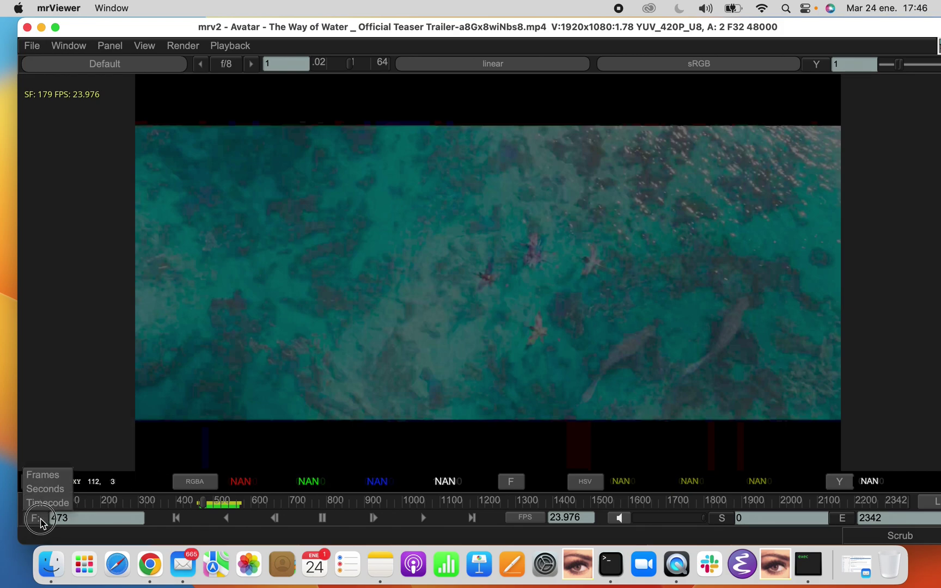
left_click(43, 475)
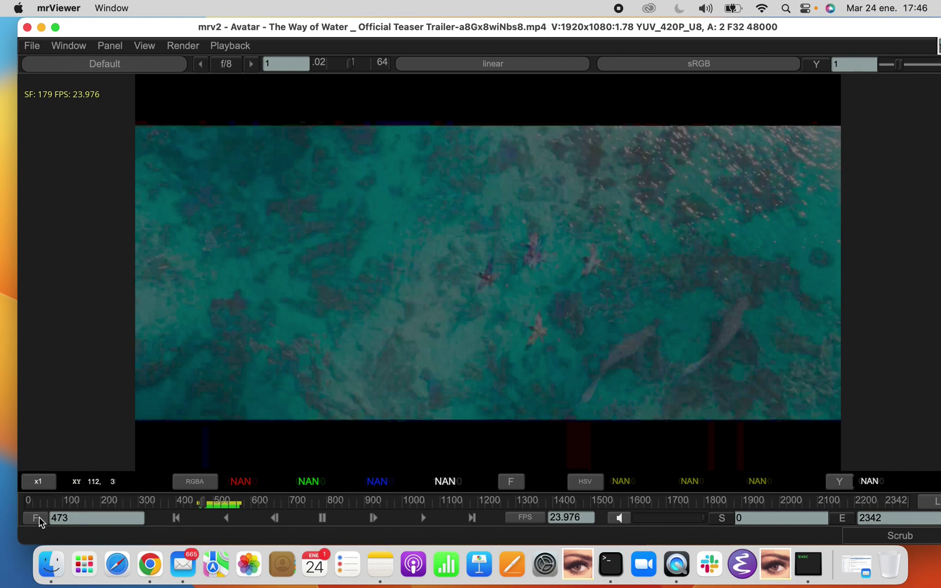
left_click(39, 517)
left_click(68, 487)
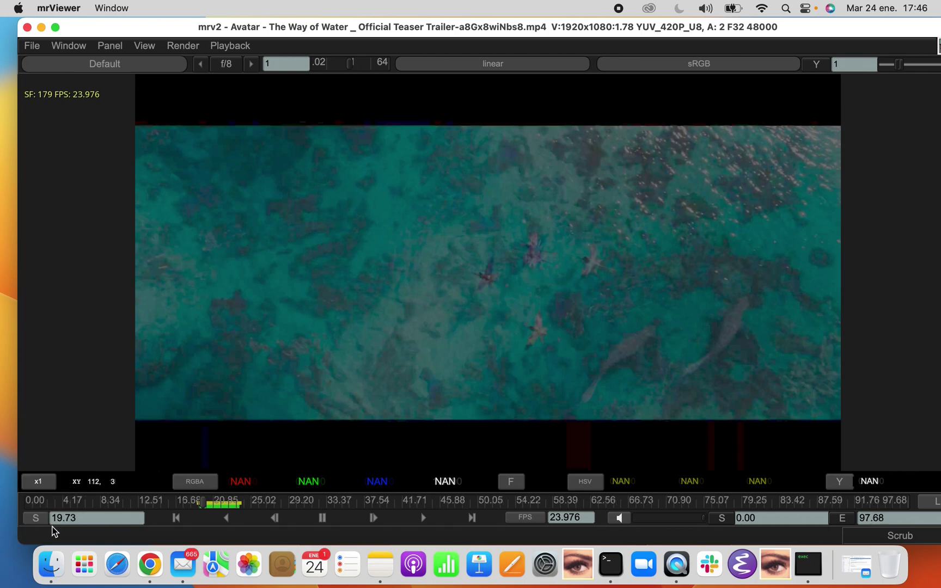
left_click(38, 517)
left_click(37, 505)
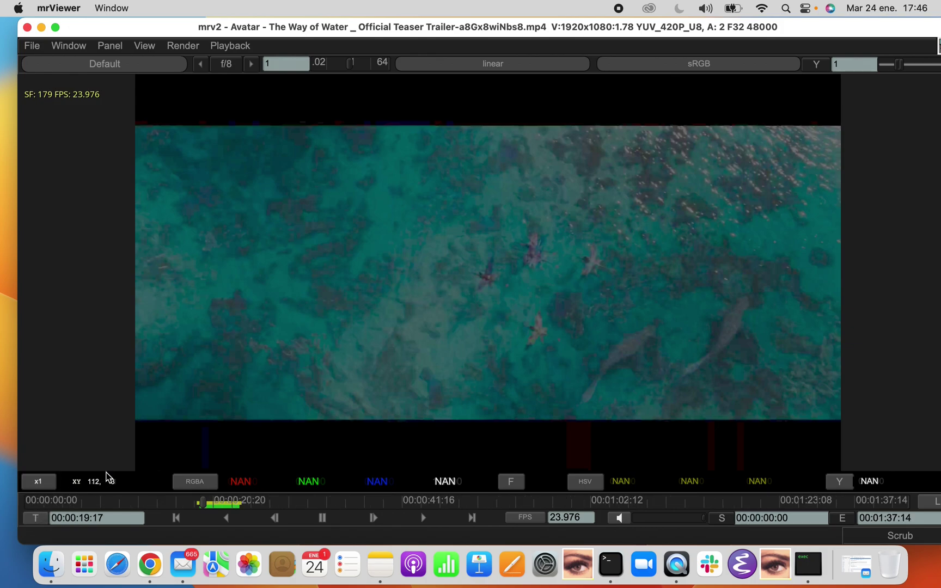
left_click(36, 517)
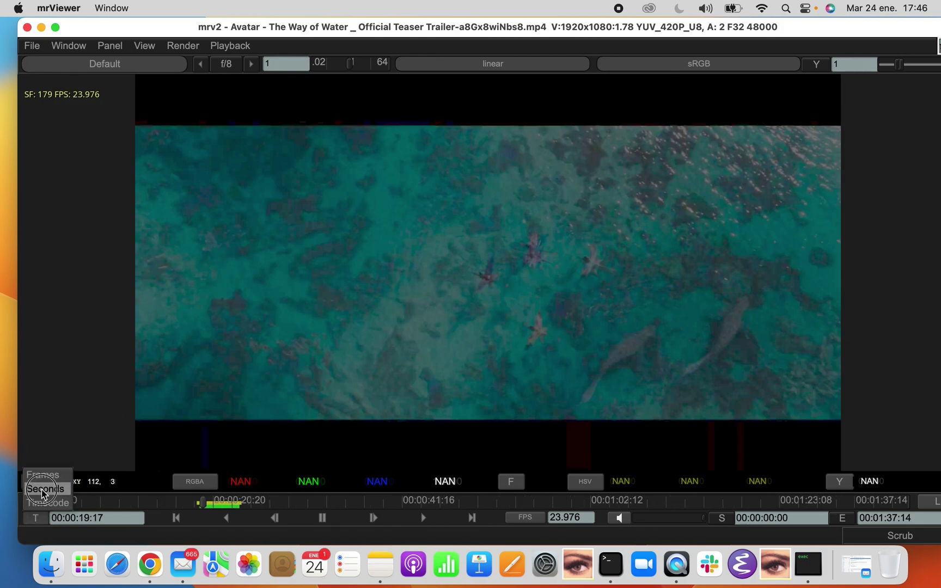
left_click(43, 476)
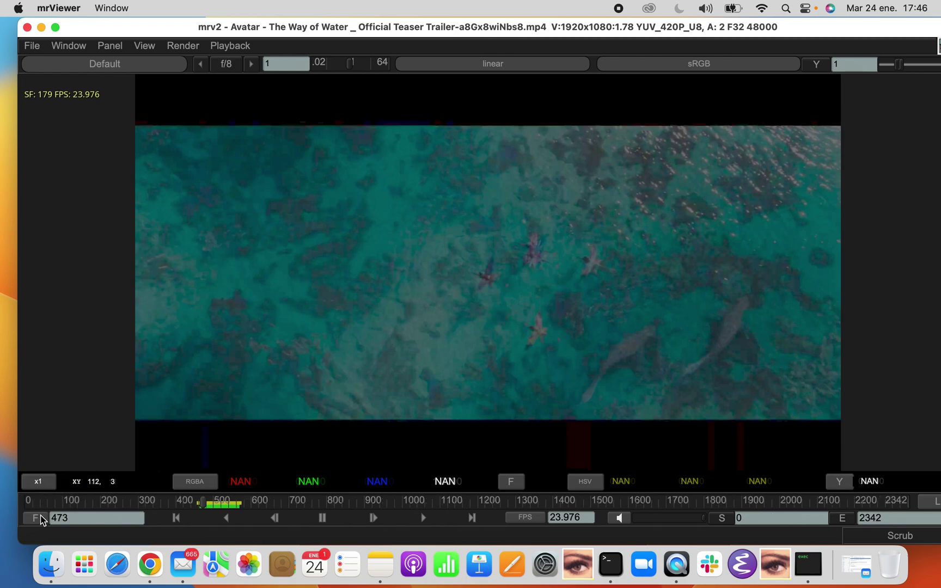
Display the timeline in seconds, restore frames, and recheck the timecode option without choosing it.
left_click(42, 515)
left_click(44, 493)
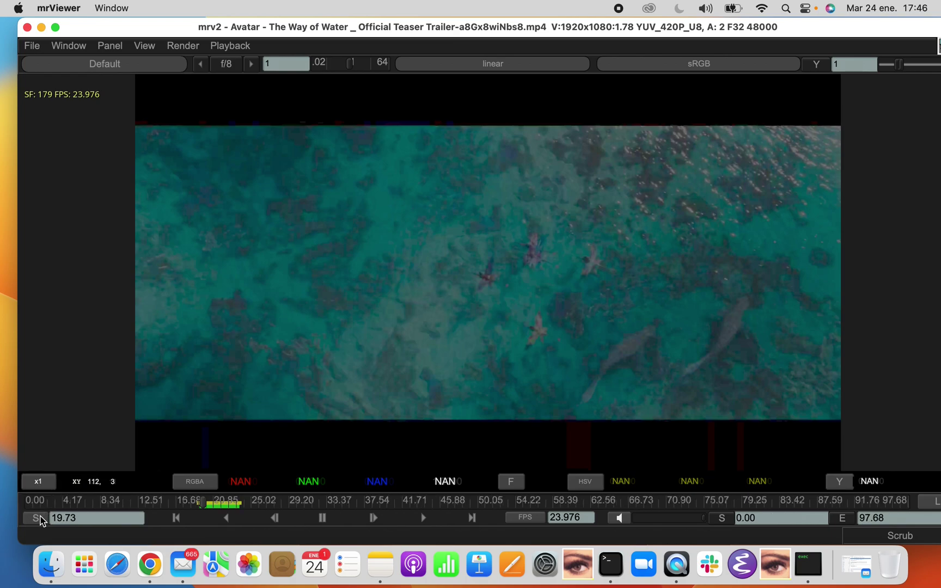
left_click(41, 517)
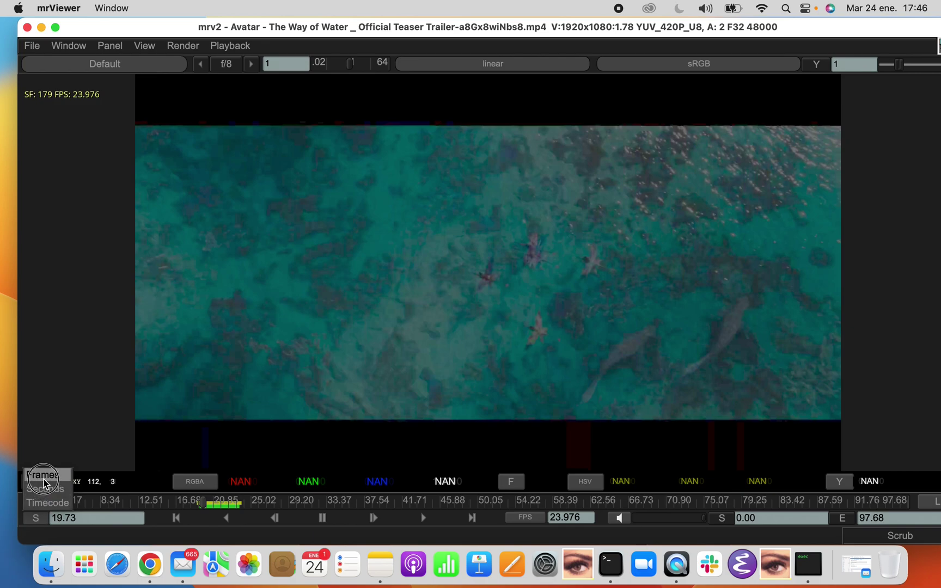
left_click(45, 482)
left_click(35, 517)
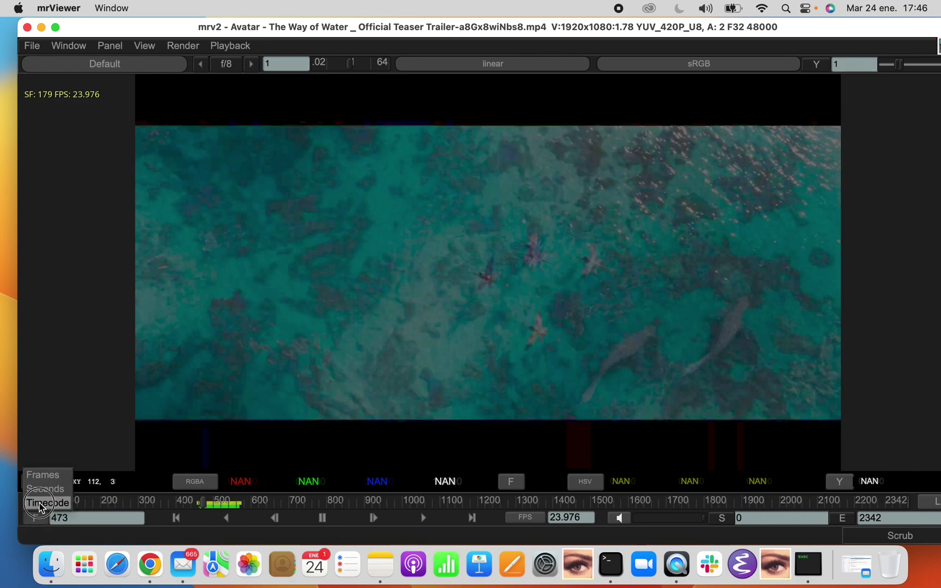
left_click(108, 524)
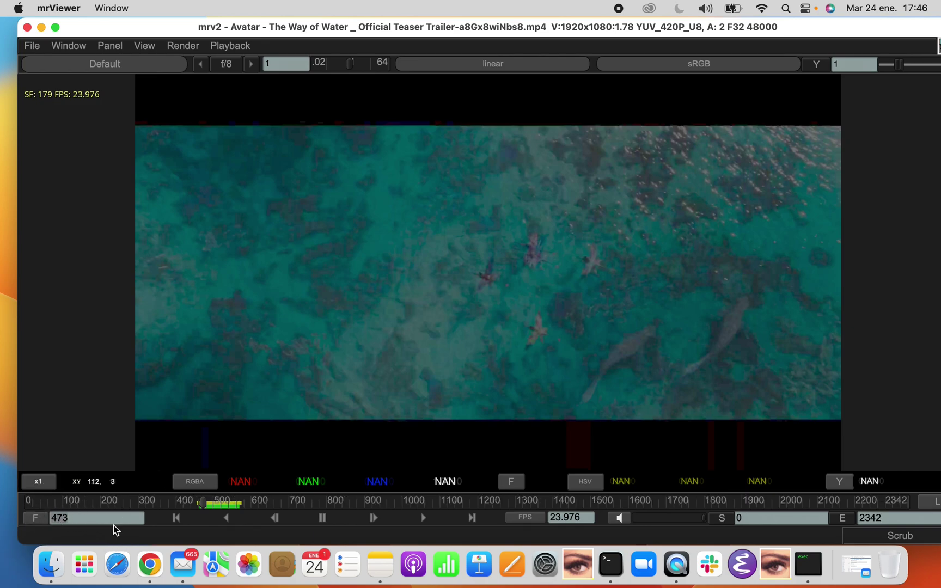
Set the playback range to start at frame 525 and end at frame 588.
left_click(795, 521)
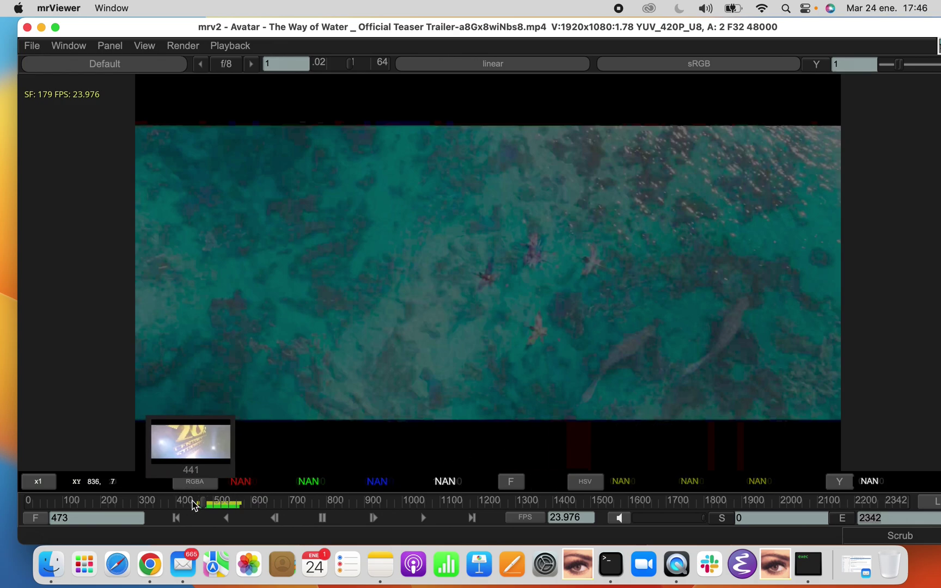
left_click(223, 506)
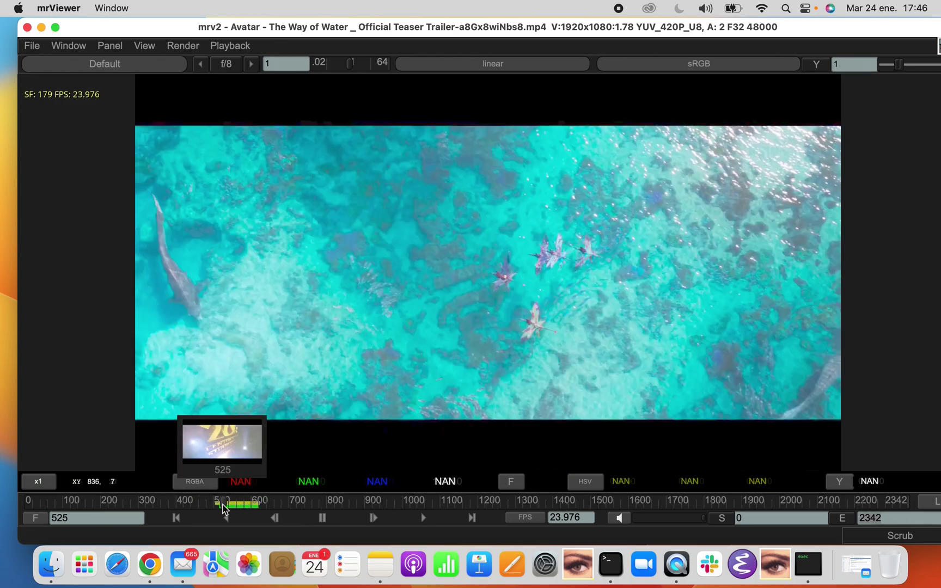
left_click(720, 520)
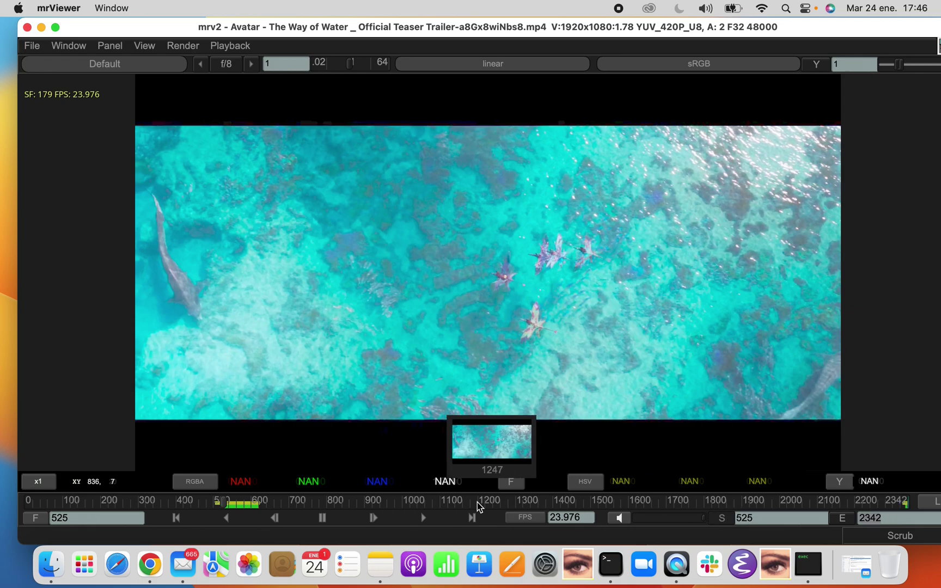
left_click(390, 506)
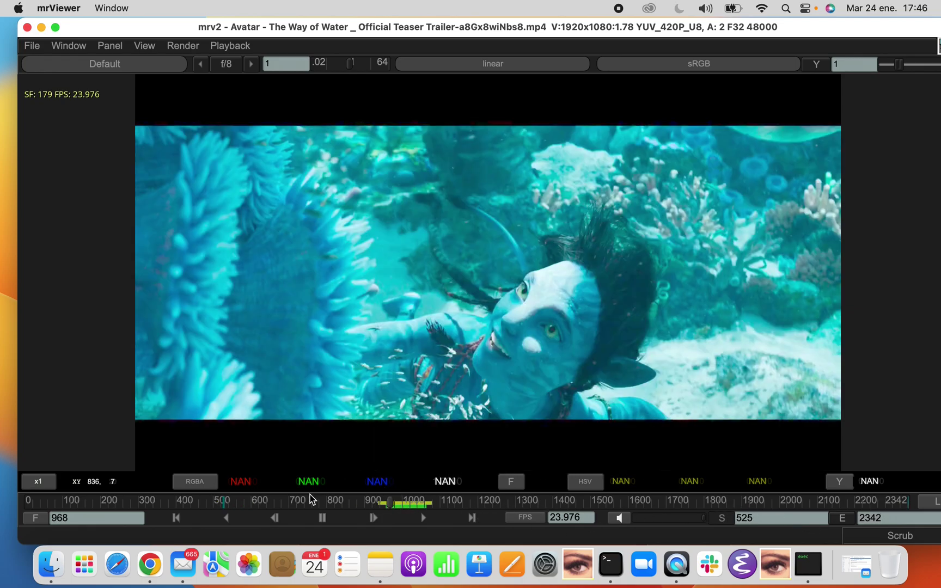
left_click(243, 500)
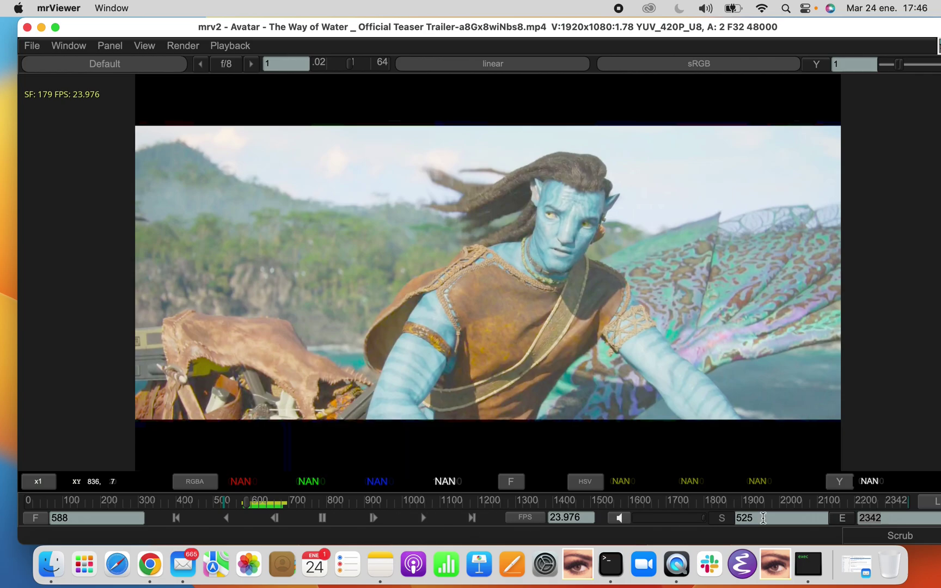
left_click(842, 518)
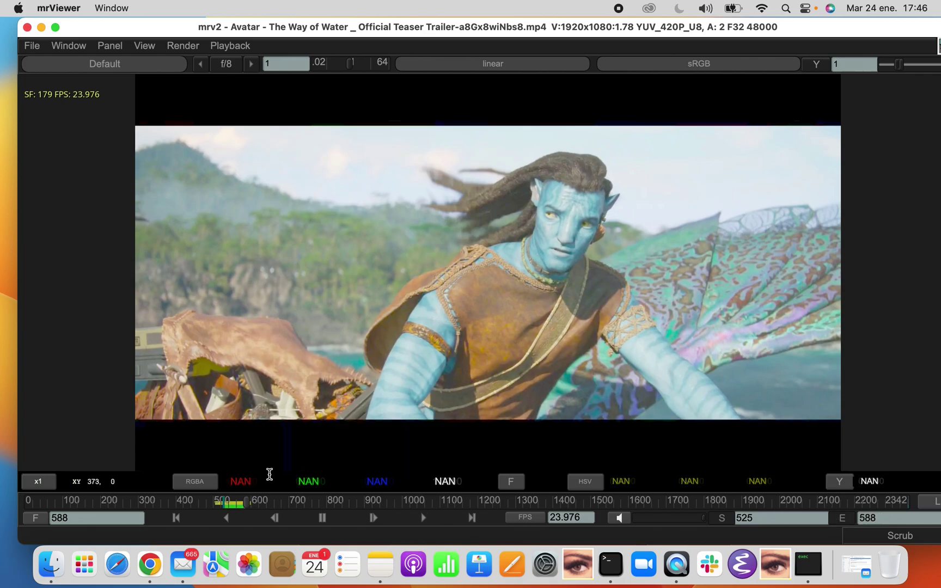
Scrub and play the trimmed range, and reset the playback range to frames 0 through 2342.
left_click_drag(248, 504, 227, 503)
left_click(425, 518)
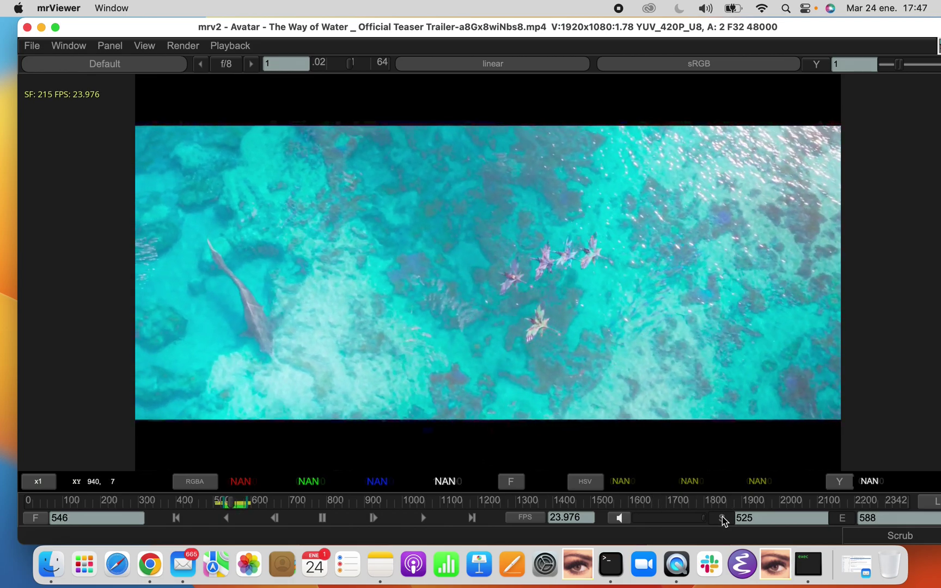
left_click(722, 518)
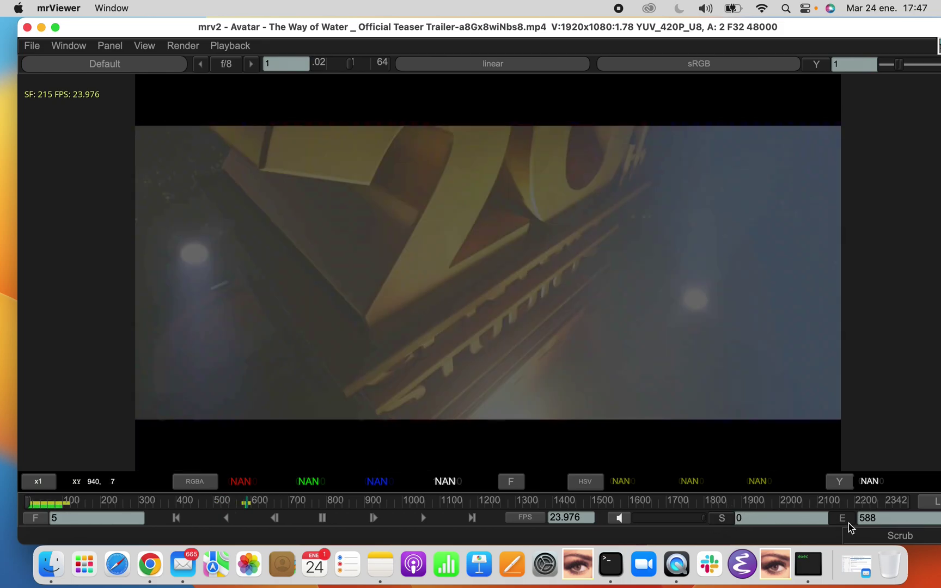
left_click(846, 522)
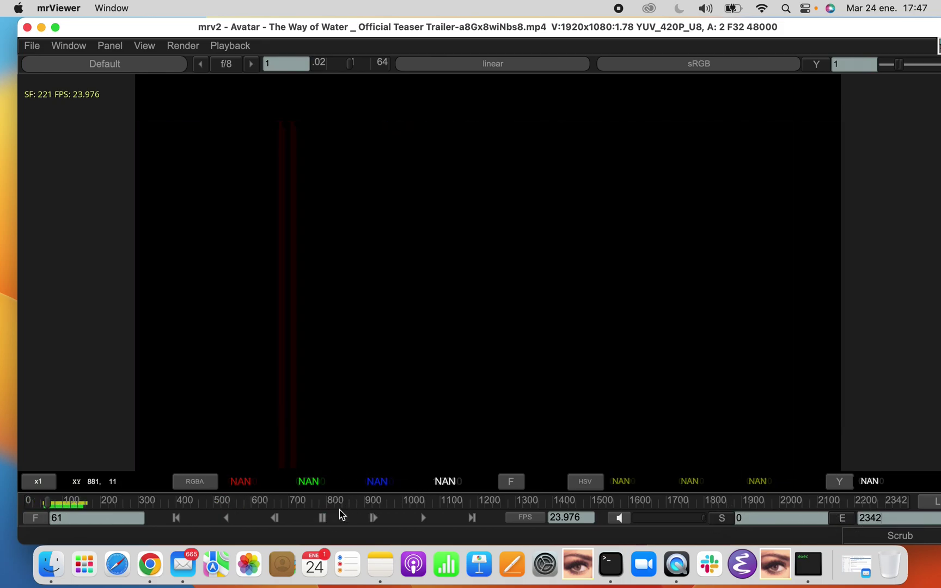
Mute the audio and set the OCIO input color space to raw at frame 421.
left_click(619, 517)
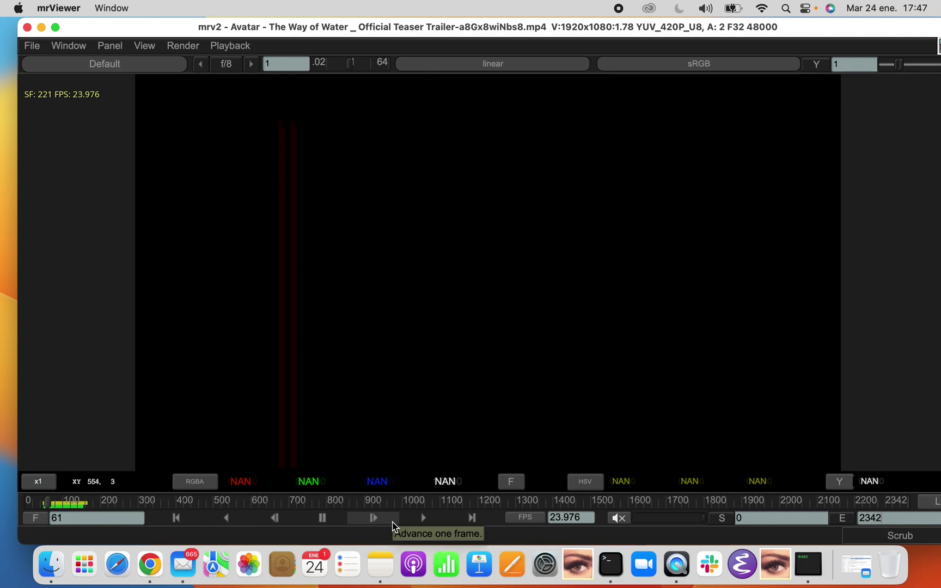
left_click(192, 505)
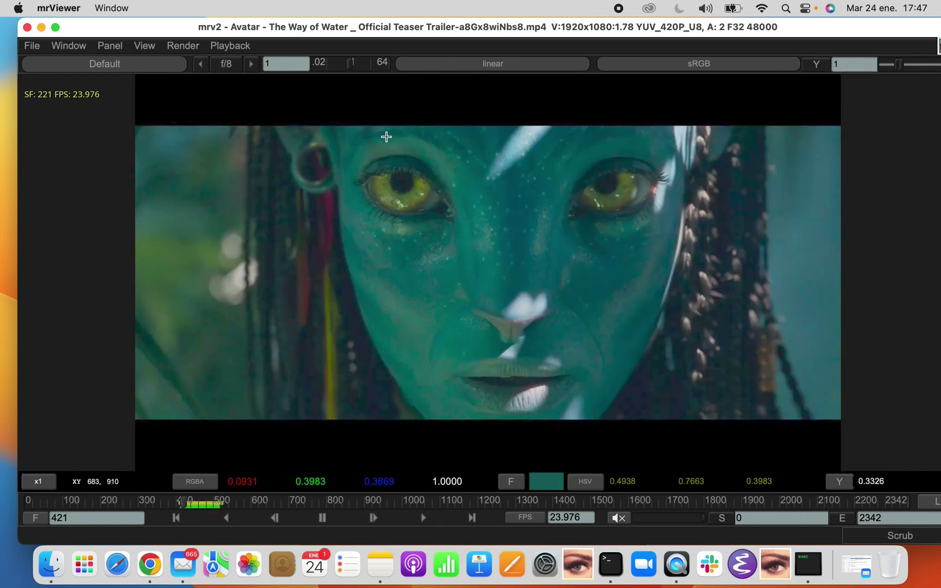
left_click(471, 63)
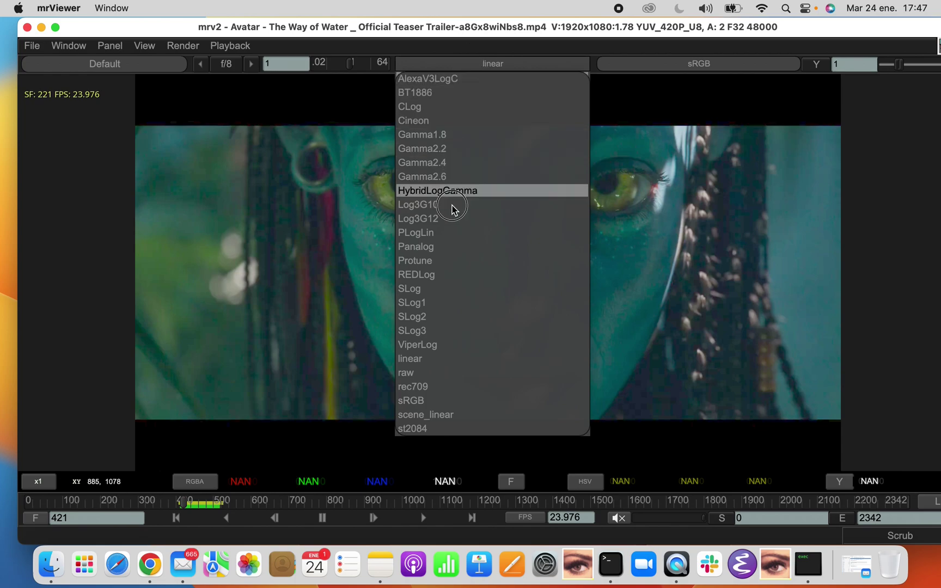
left_click(442, 373)
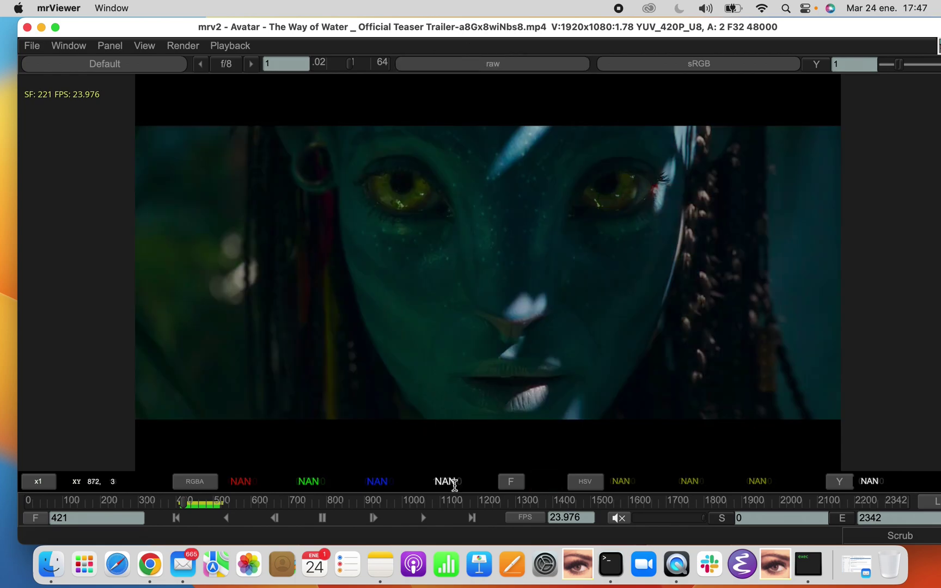
Advance the trailer one frame at a time, and step back to frame 440.
left_click(388, 518)
left_click(388, 518)
left_click(389, 519)
left_click(388, 519)
left_click(387, 517)
left_click(388, 518)
left_click(387, 517)
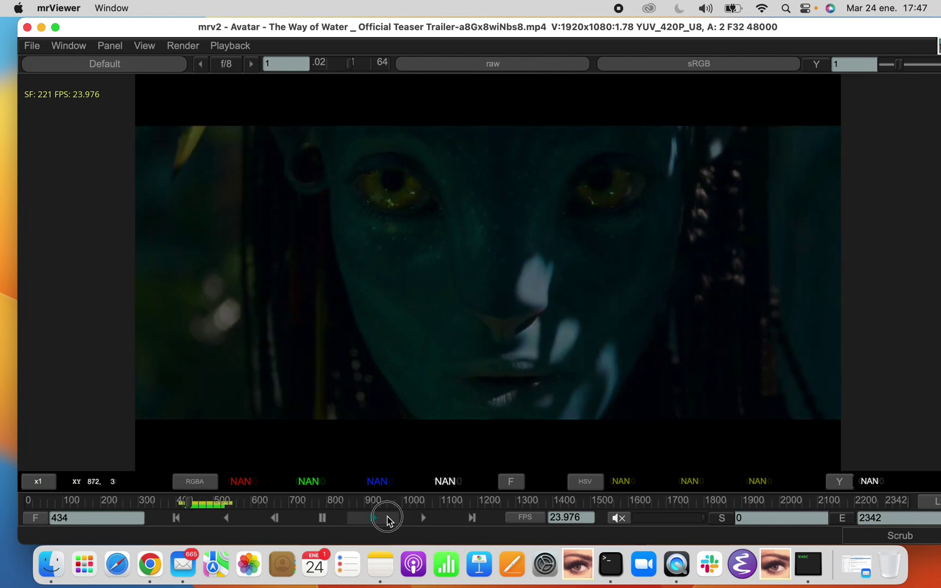
left_click(388, 517)
left_click(275, 518)
left_click(274, 518)
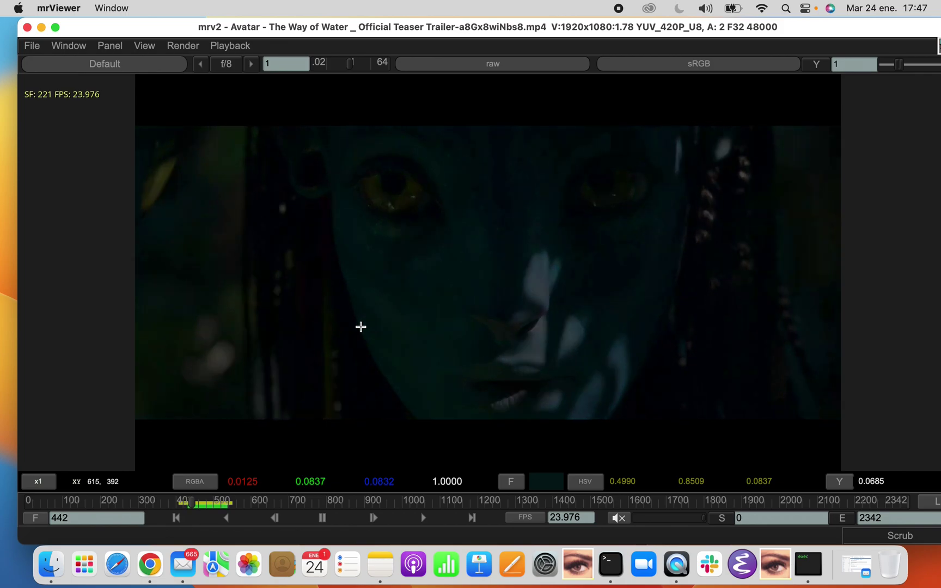
key("j")
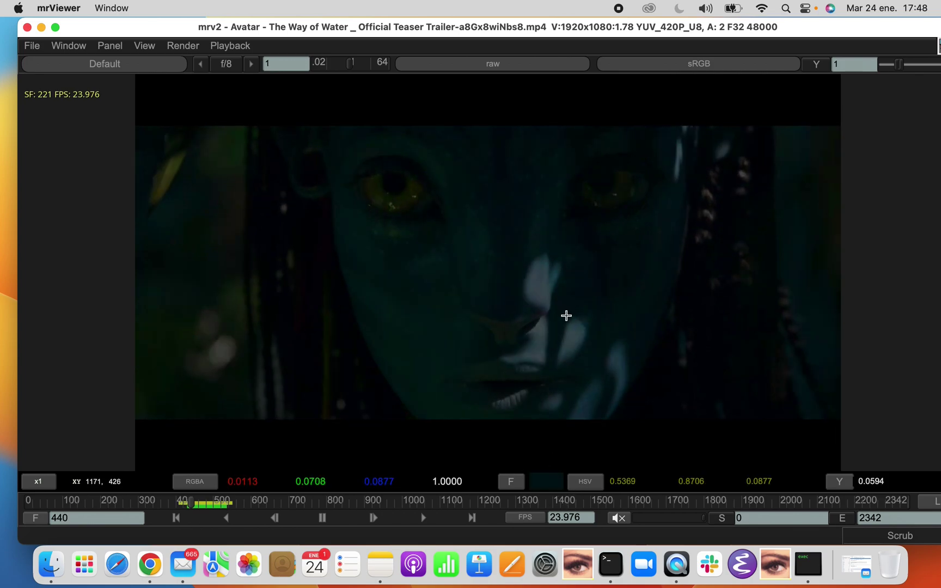
Review the loop, once and ping pong playback modes, and play the trailer backwards to frame 402.
left_click(231, 46)
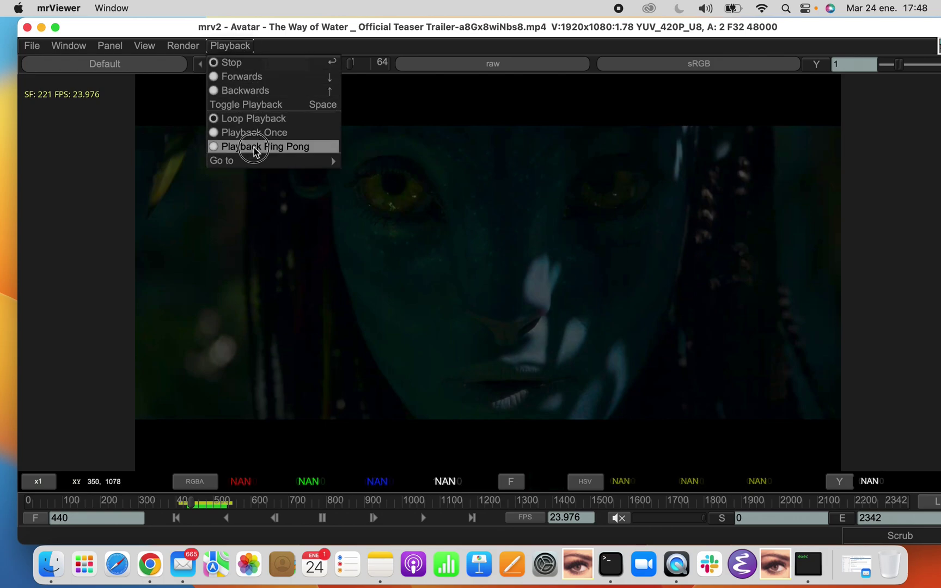
mouse_move(254, 158)
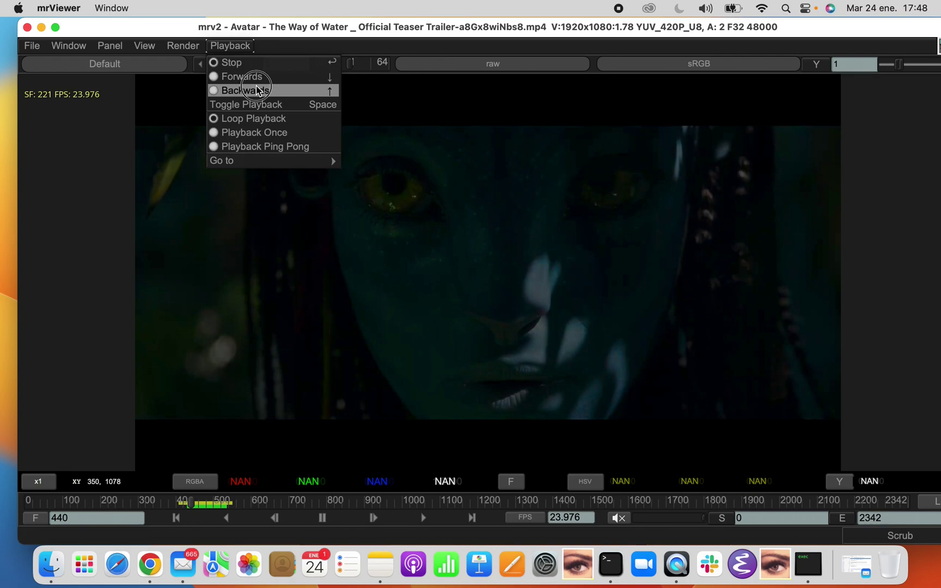
left_click(256, 89)
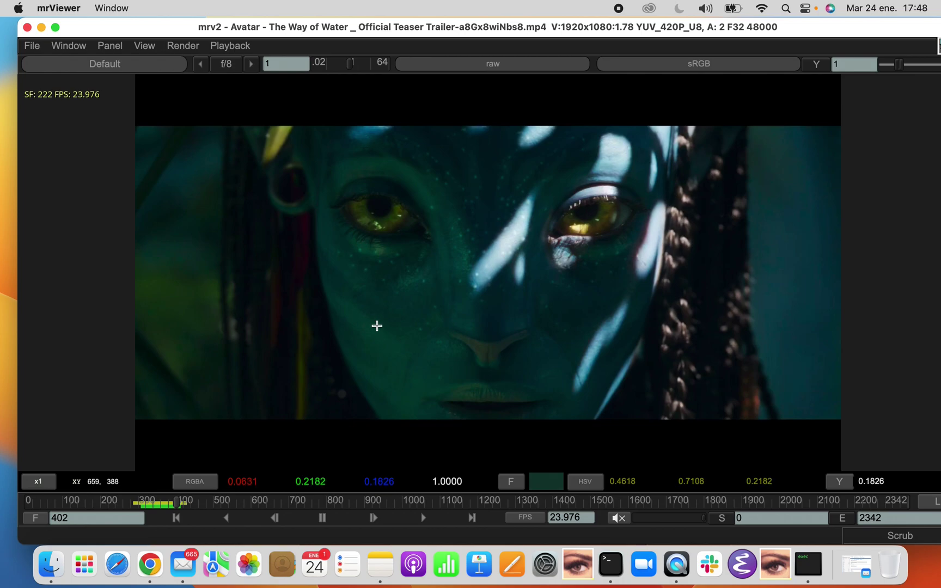
Review the channel, mirror, video level and filter render options and the list of input color spaces.
left_click(188, 48)
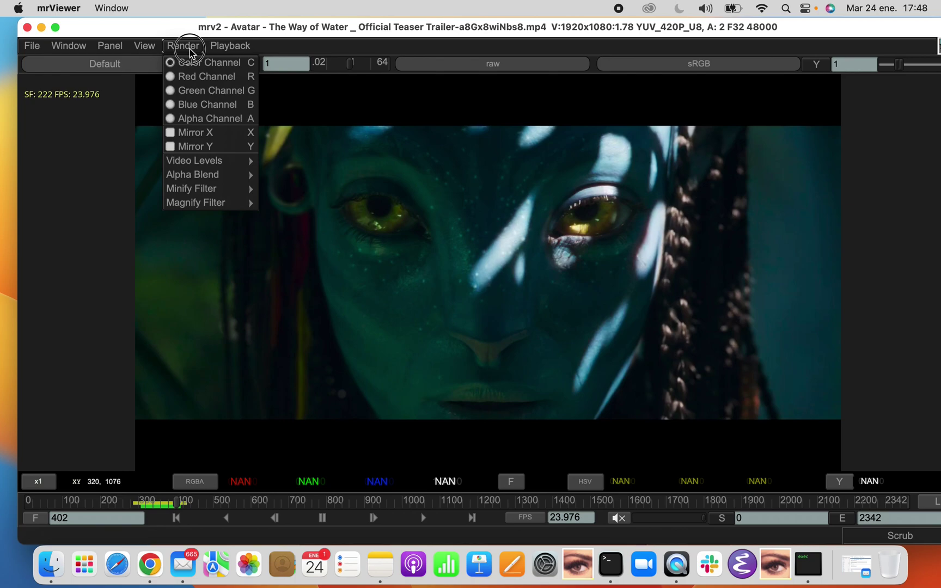
left_click(553, 221)
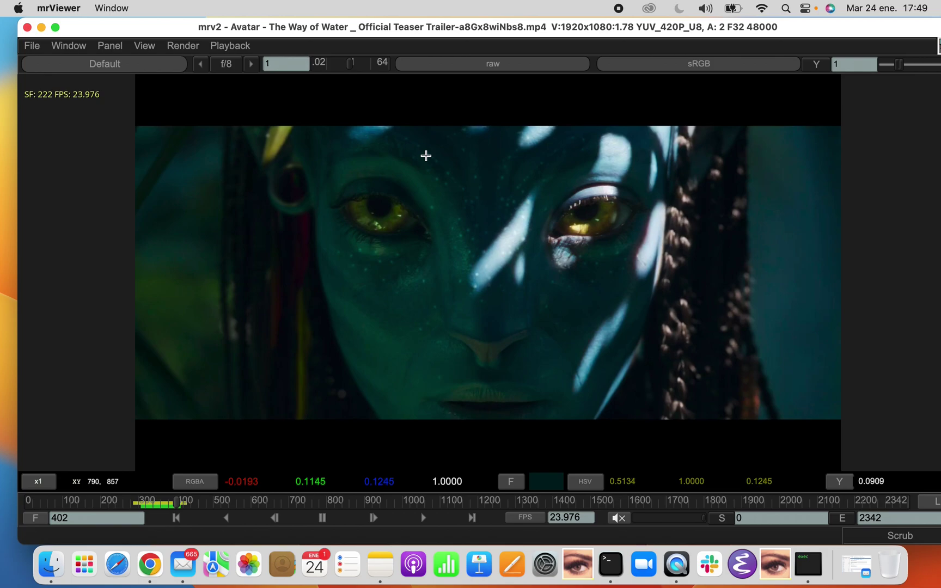
left_click(487, 64)
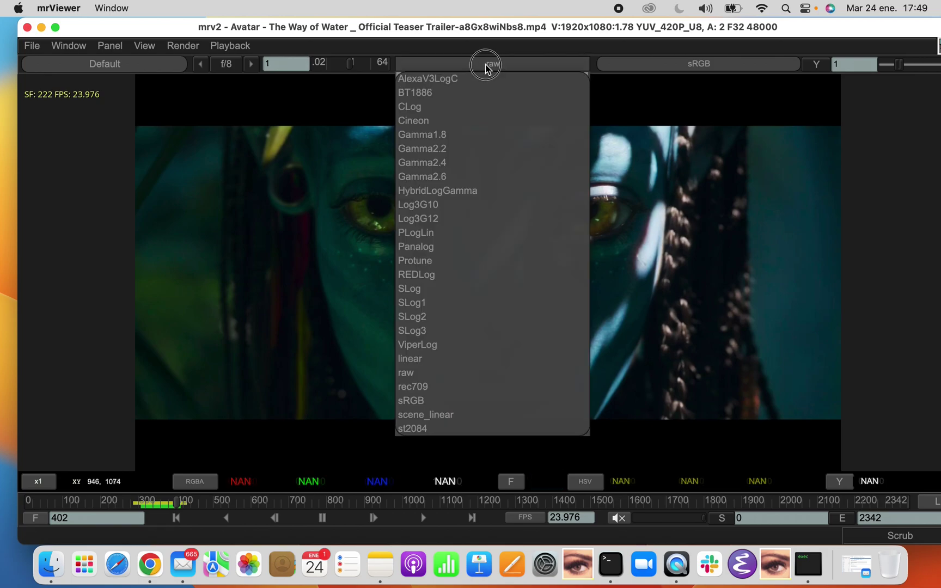
left_click(485, 65)
Open the OCIO preferences, view the config file chooser without loading a file, and close the preferences.
left_click(76, 47)
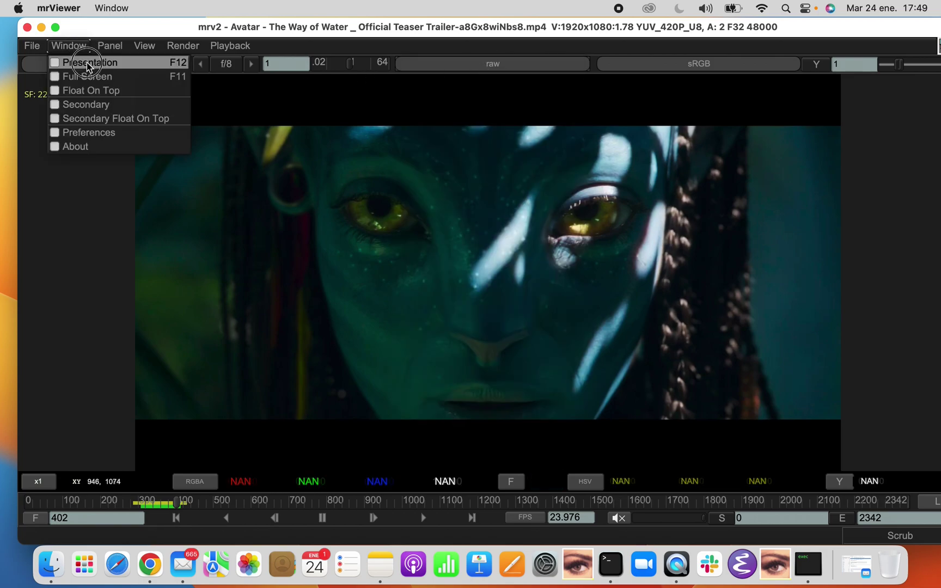
left_click(143, 132)
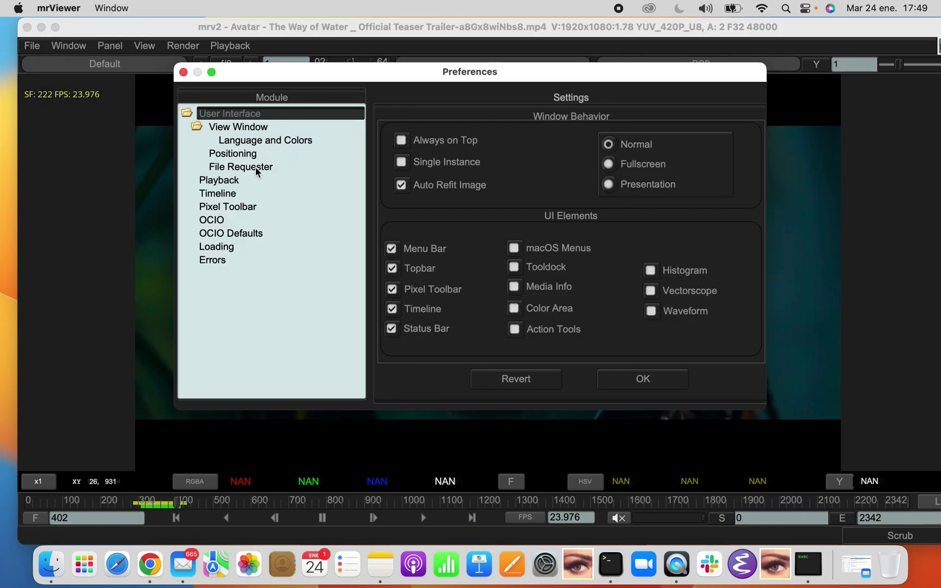
left_click(259, 220)
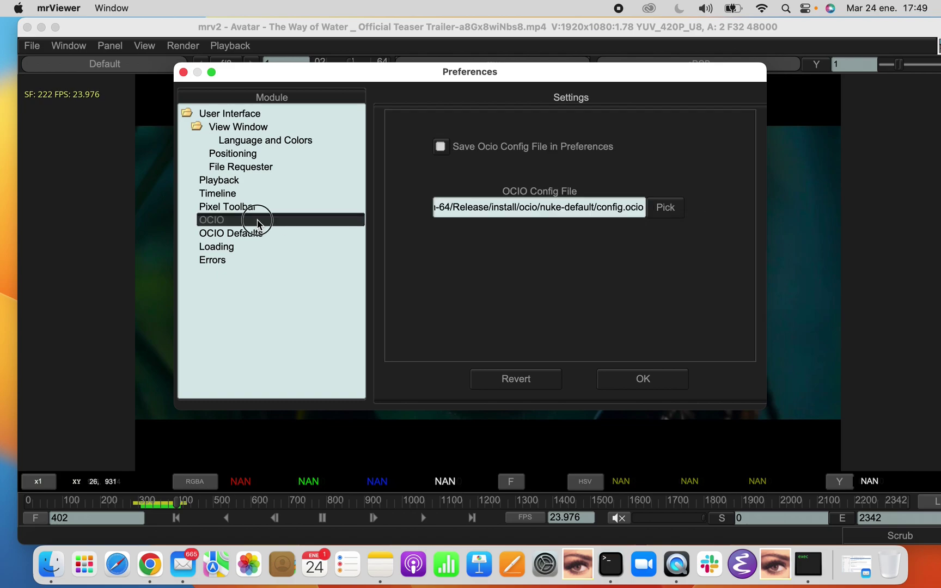
left_click(664, 208)
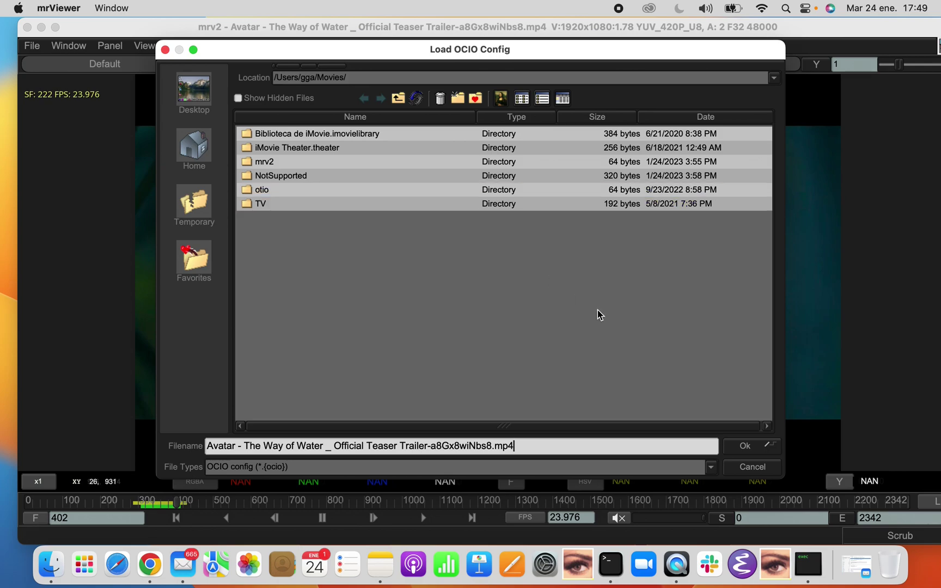
left_click(752, 466)
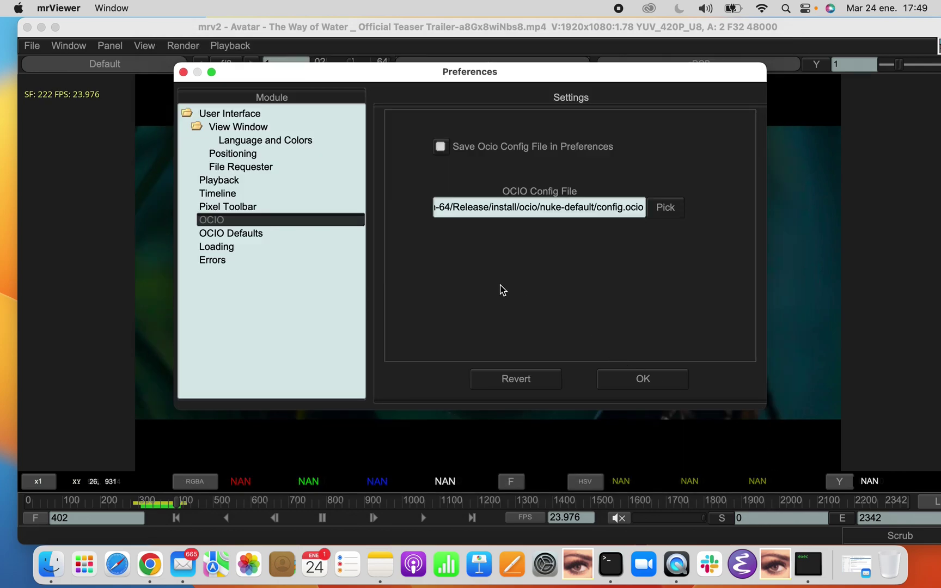
left_click(184, 72)
Return to the OCIO preferences and show the config file chooser again, keeping the current config file.
left_click(73, 44)
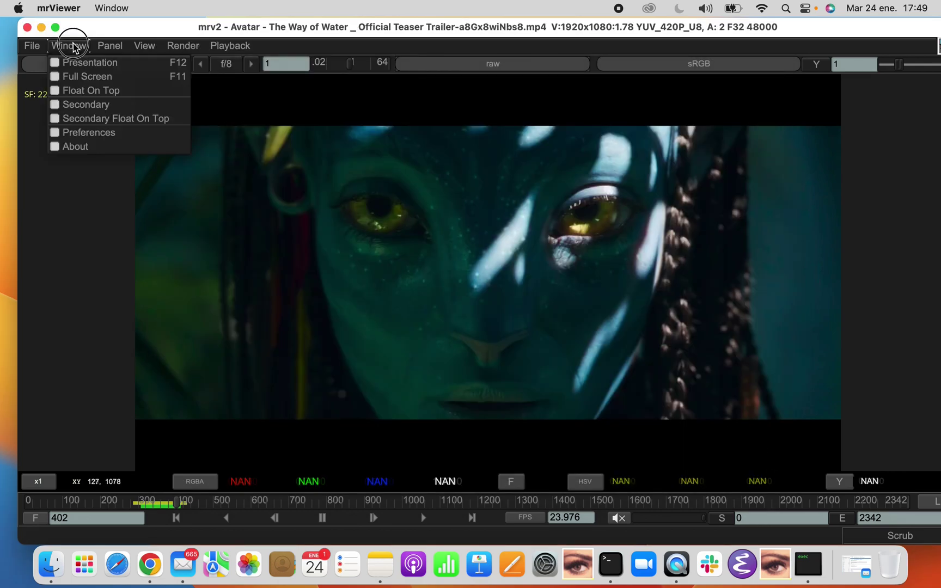
left_click(95, 135)
left_click(283, 207)
left_click(288, 219)
left_click(659, 207)
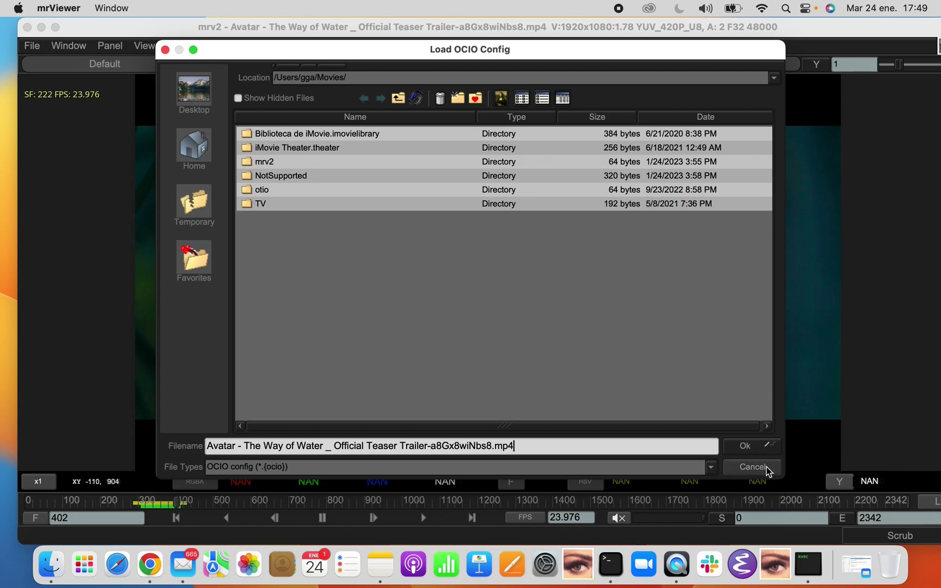
left_click(765, 467)
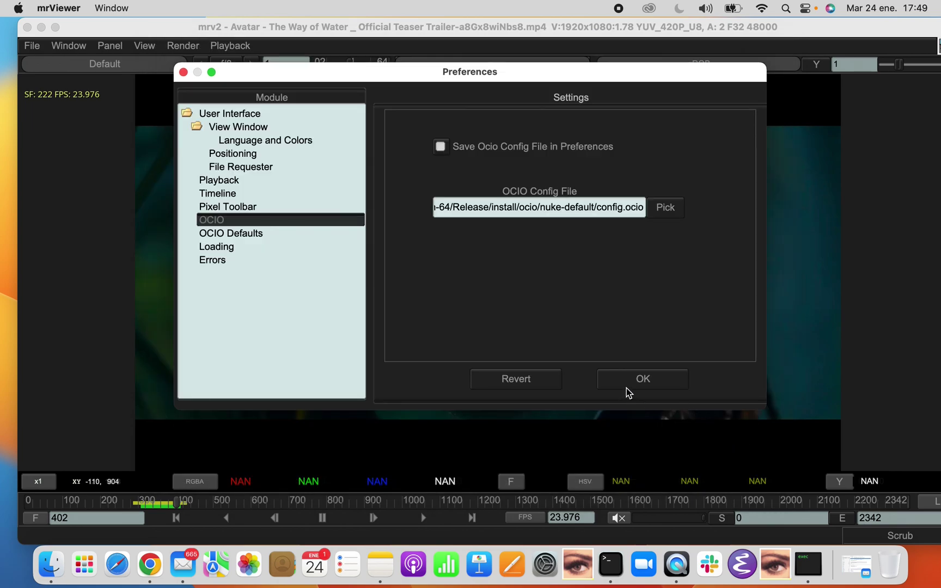